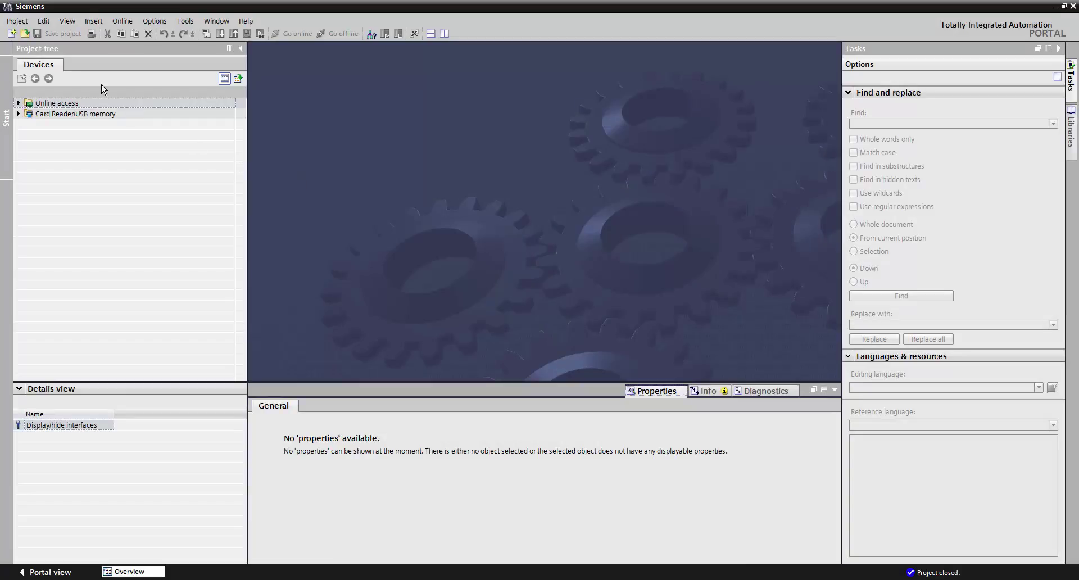
Step: Open My Project.ap13 from the D:\Projects\My Project folder via Browse
click(24, 22)
click(36, 45)
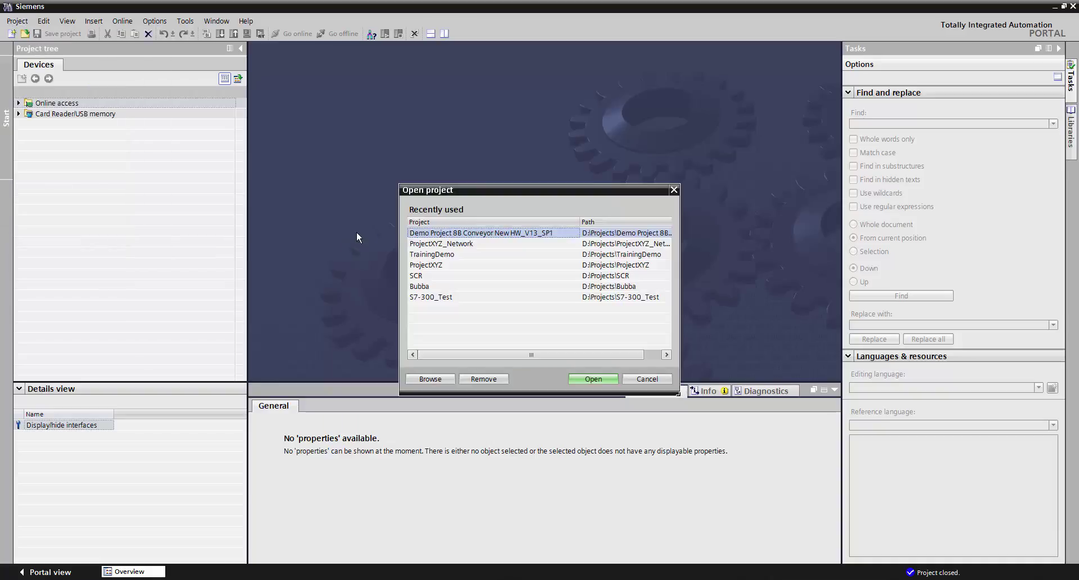
click(464, 255)
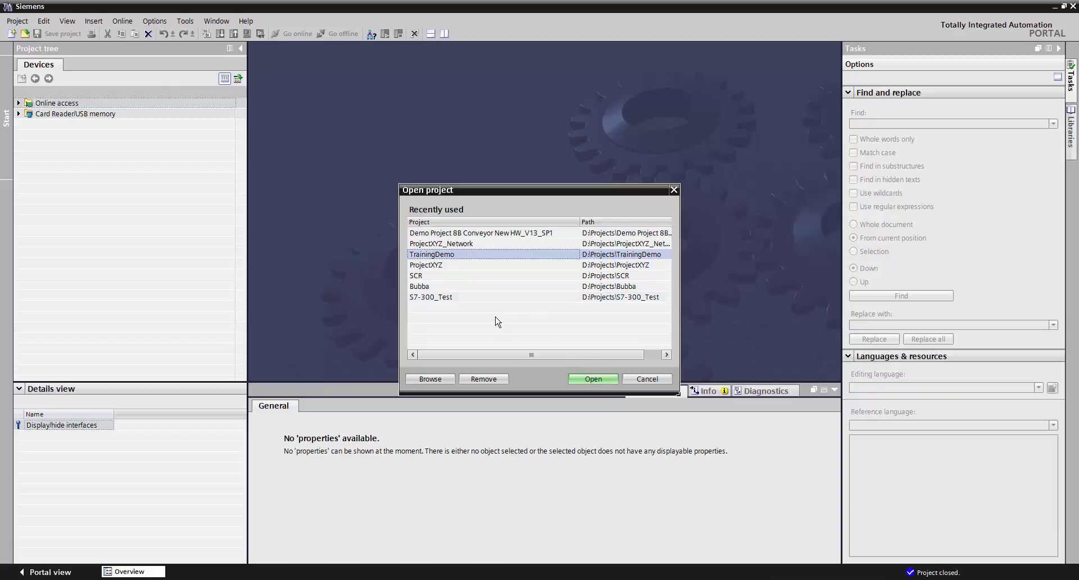
click(438, 380)
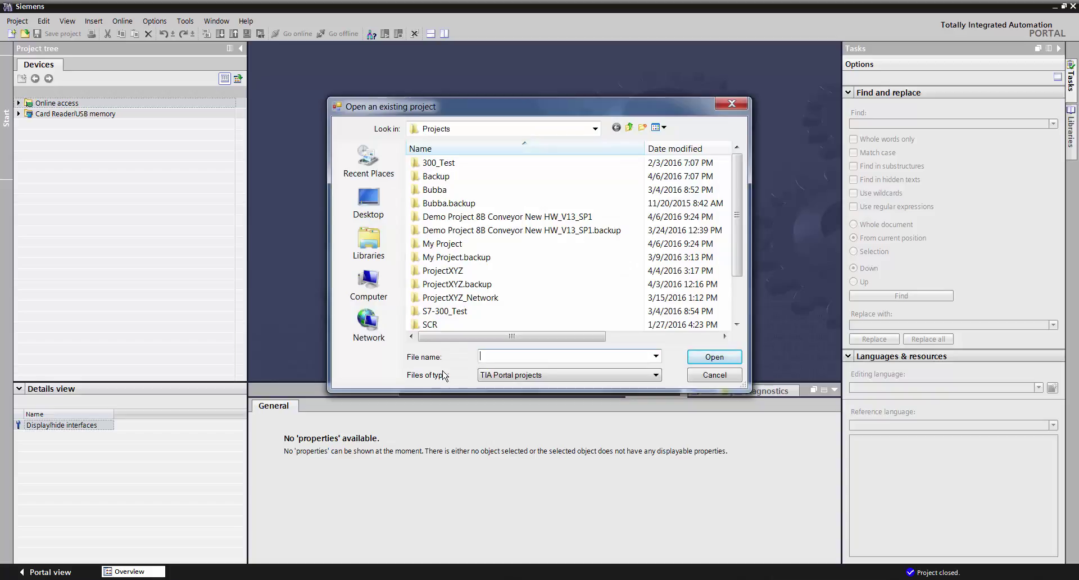
double_click(453, 250)
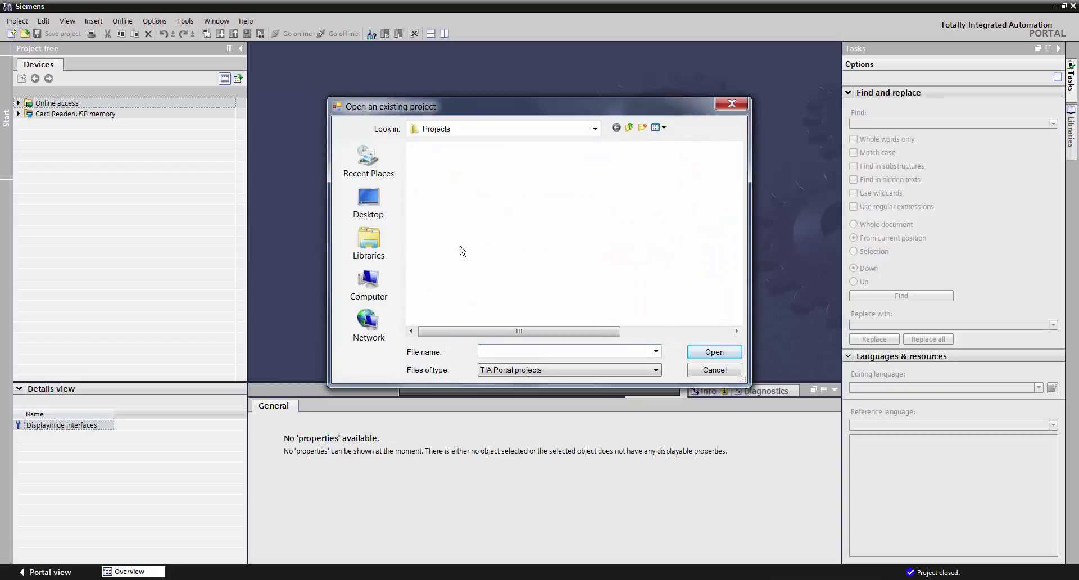
click(465, 246)
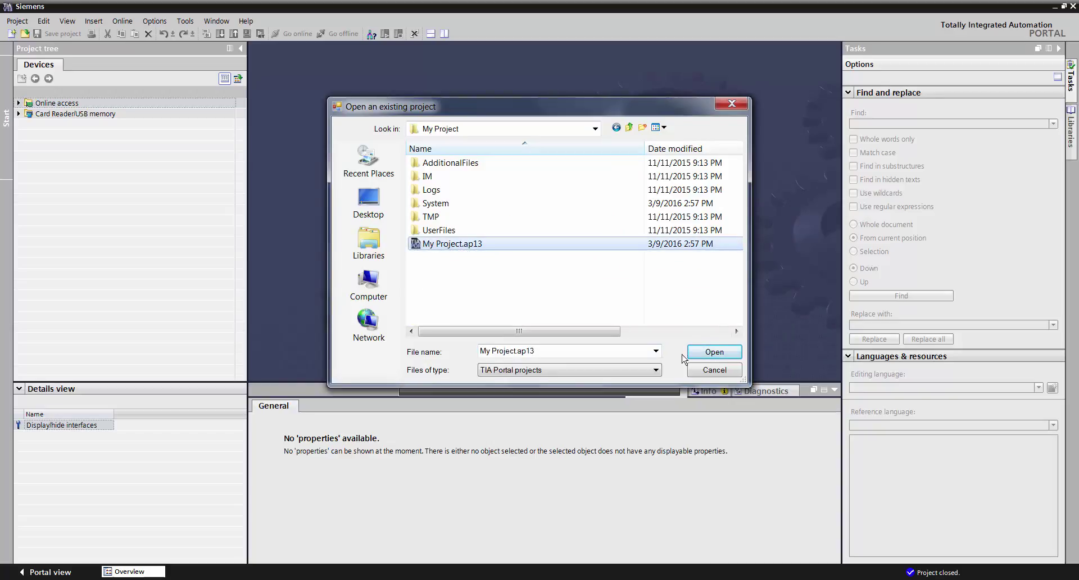
click(709, 353)
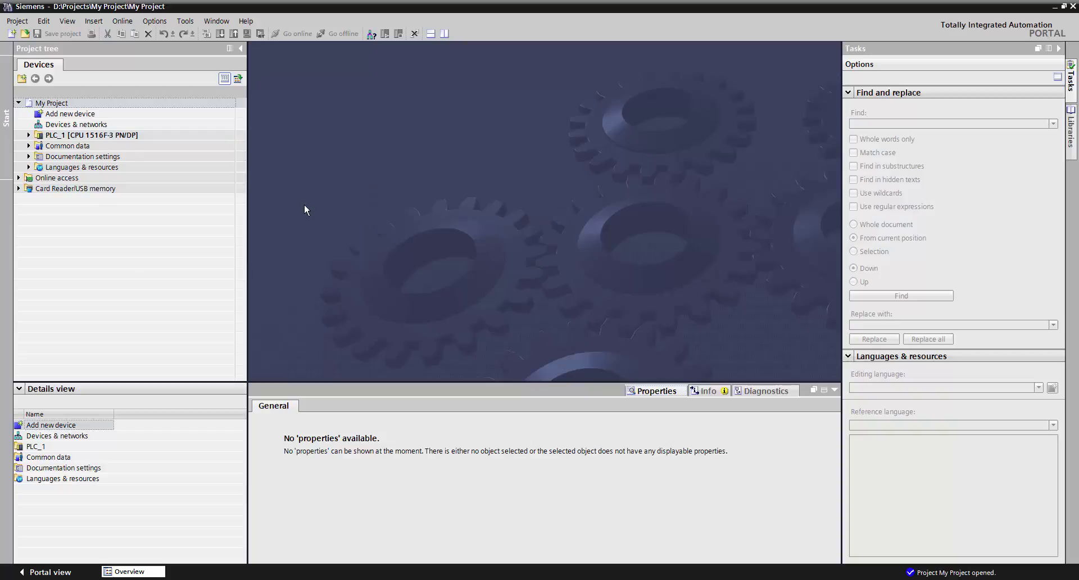
Step: Open Main [OB1] from PLC_1 > Program blocks in the ladder editor
click(31, 138)
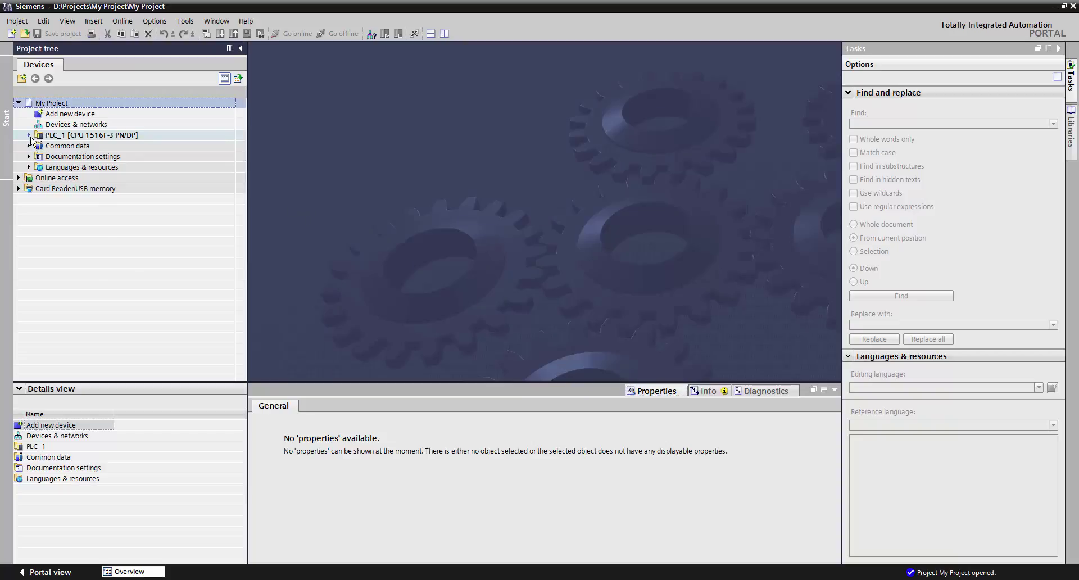
click(29, 136)
click(39, 178)
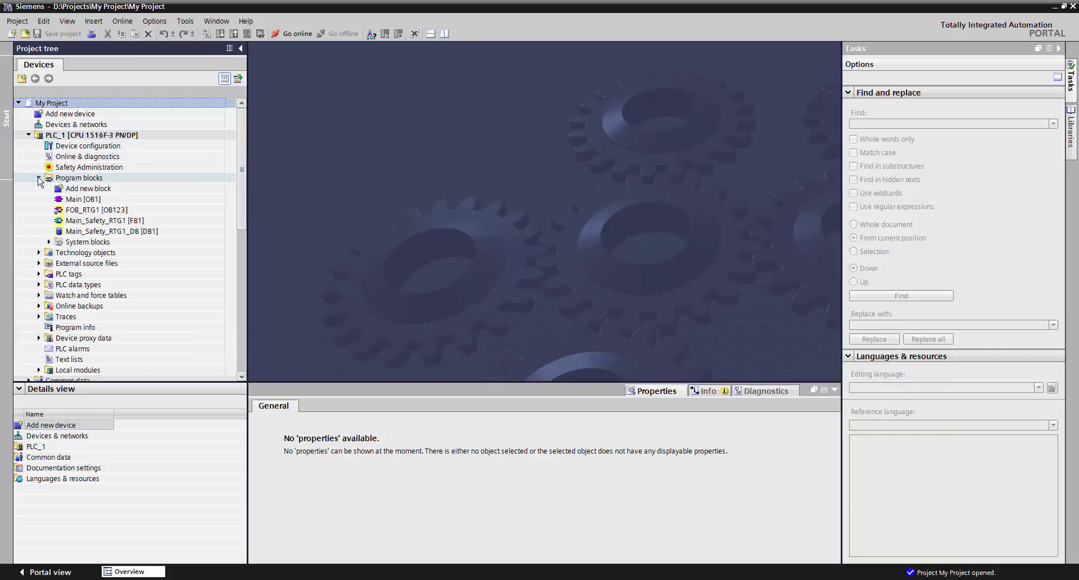
click(73, 199)
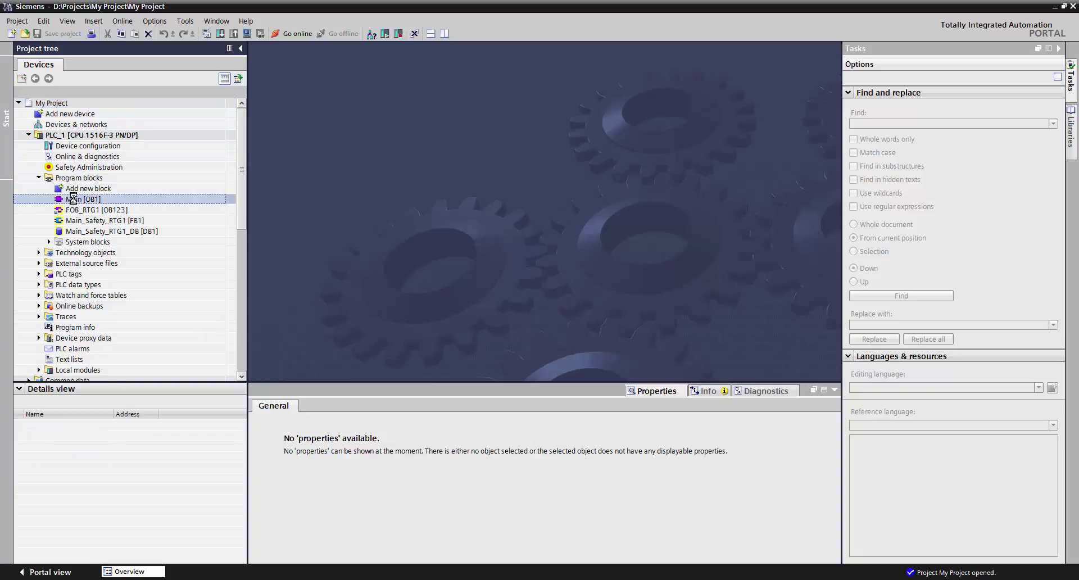
double_click(73, 199)
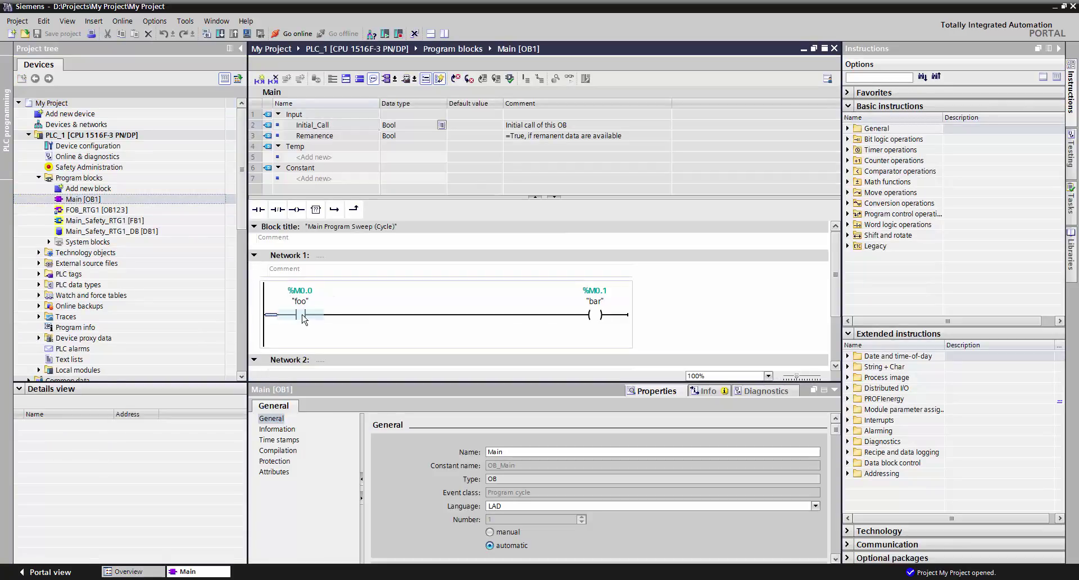
Step: Change Network 1's "foo" contact to a normally-closed contact (--|/|--)
click(304, 315)
click(319, 315)
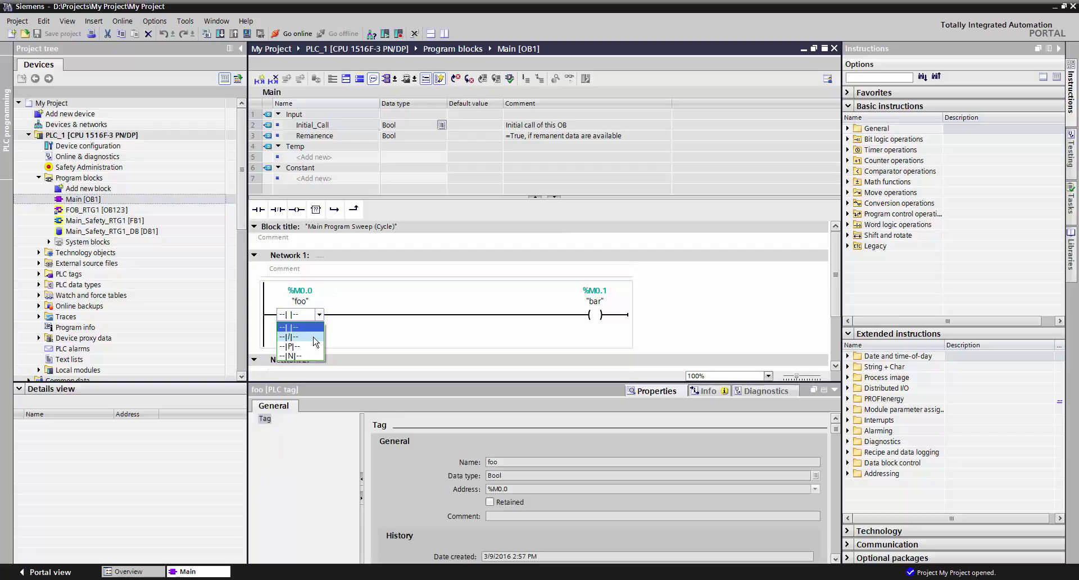
click(314, 337)
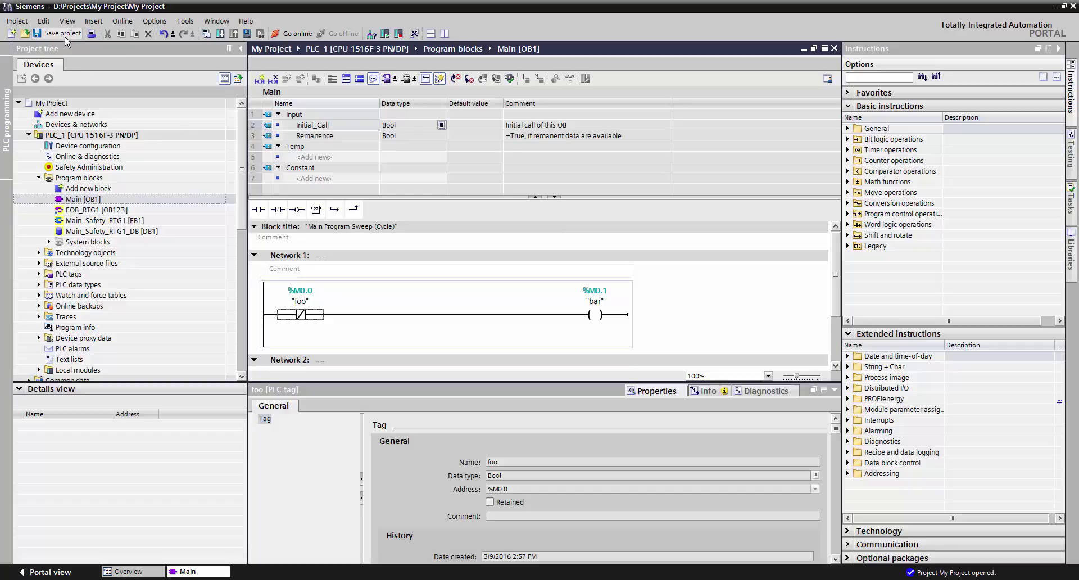
Step: Save and close My Project, then cancel the Open project dialog without opening anything
click(18, 22)
click(26, 76)
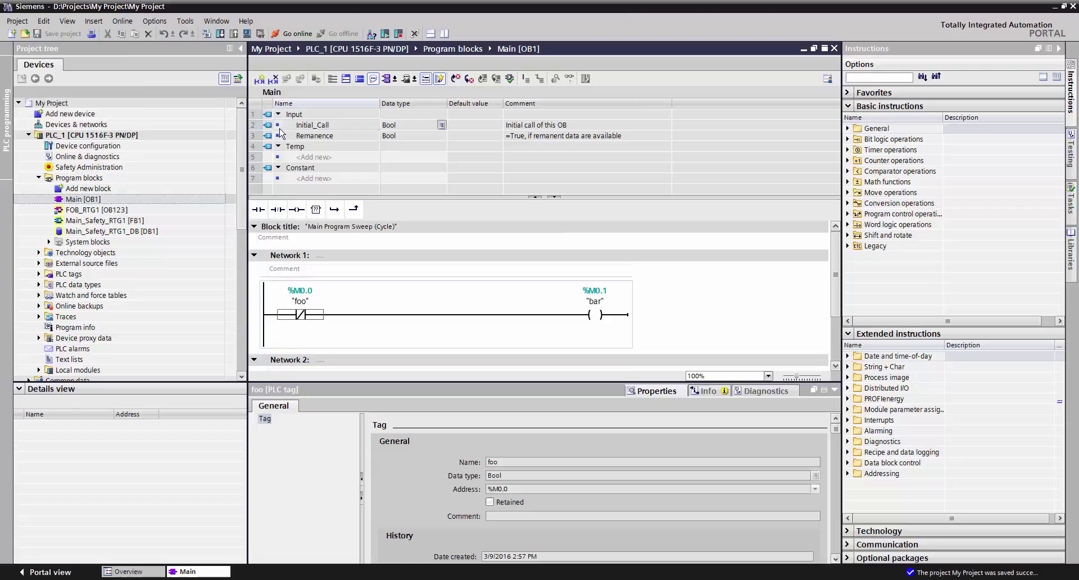
click(17, 21)
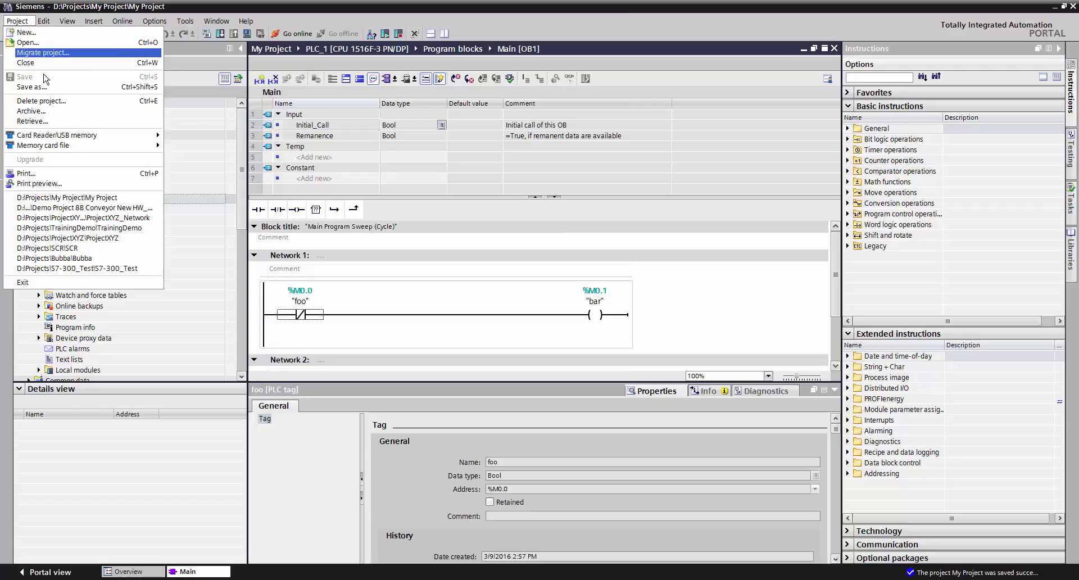
click(44, 63)
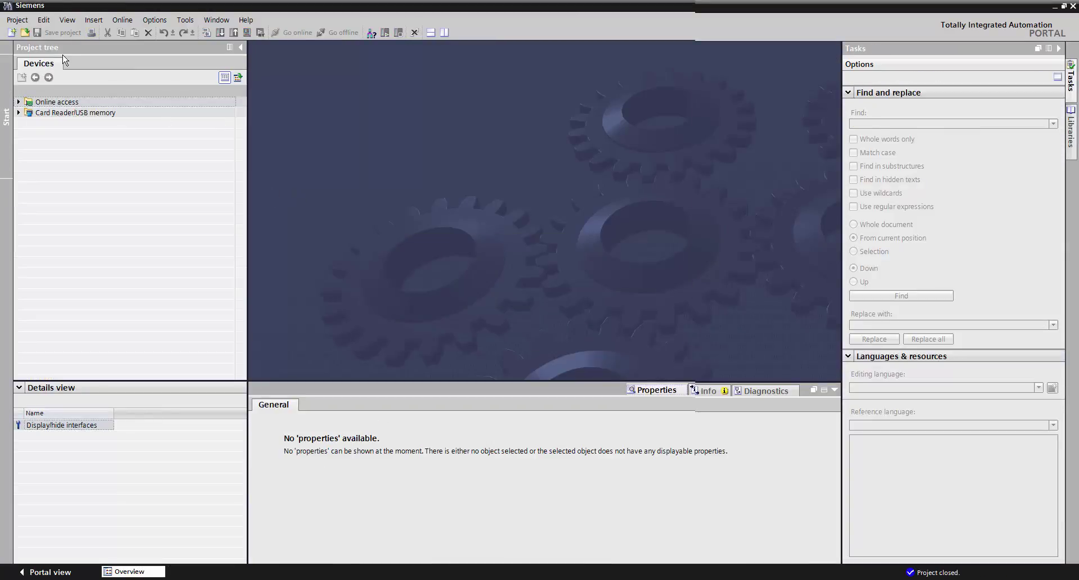
click(25, 33)
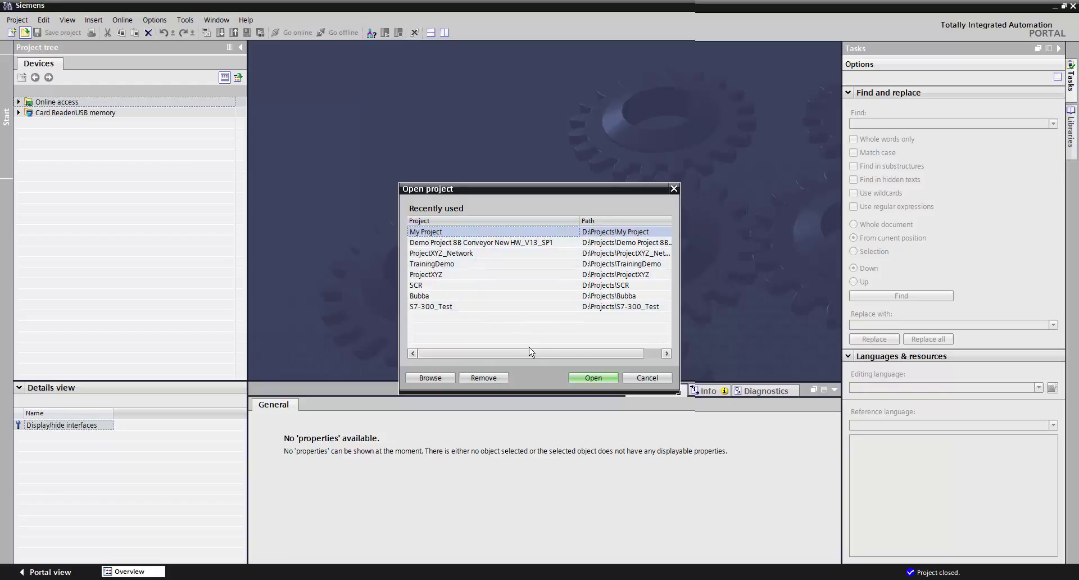
click(642, 378)
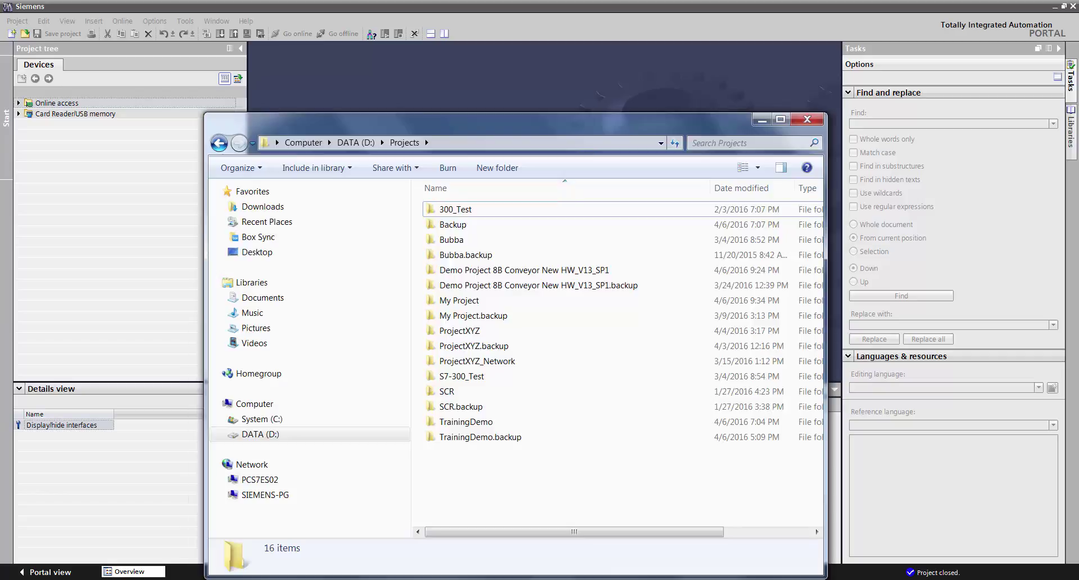
Step: Move My Project.ap13 from the My Project folder up into D:\Projects, then minimize Explorer
double_click(458, 302)
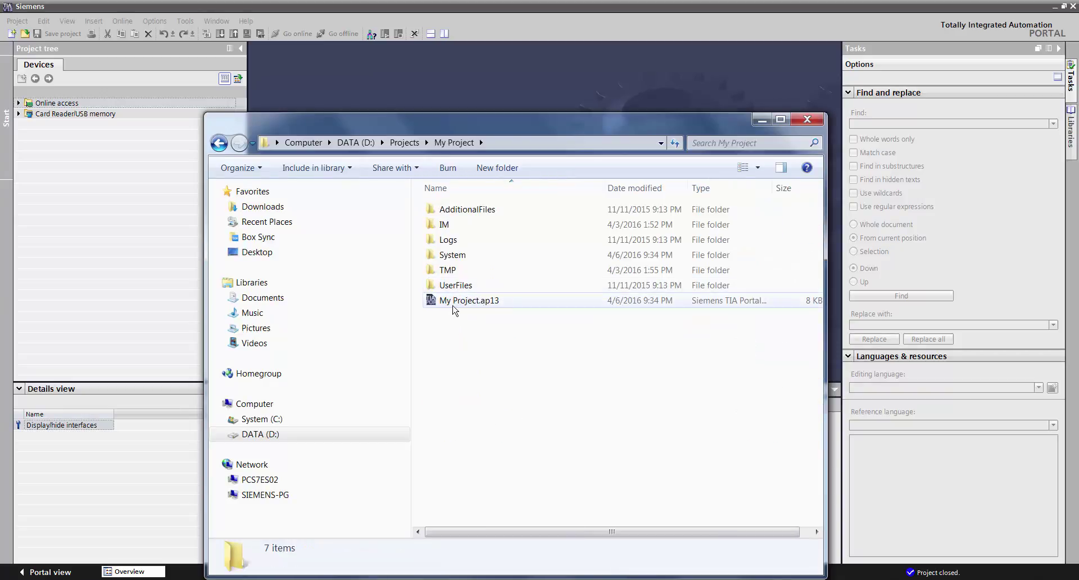
click(458, 304)
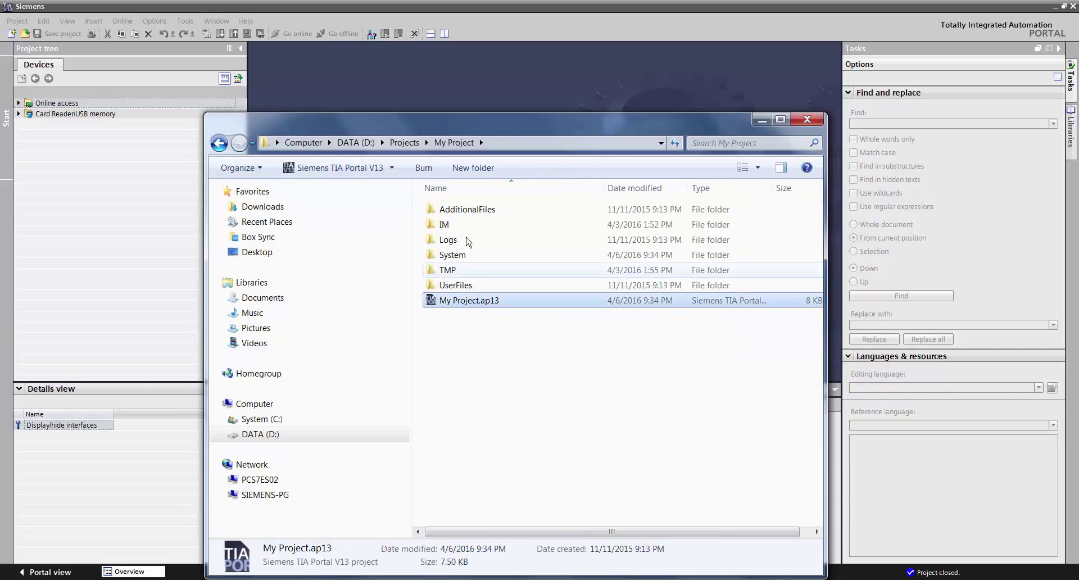
right_click(471, 305)
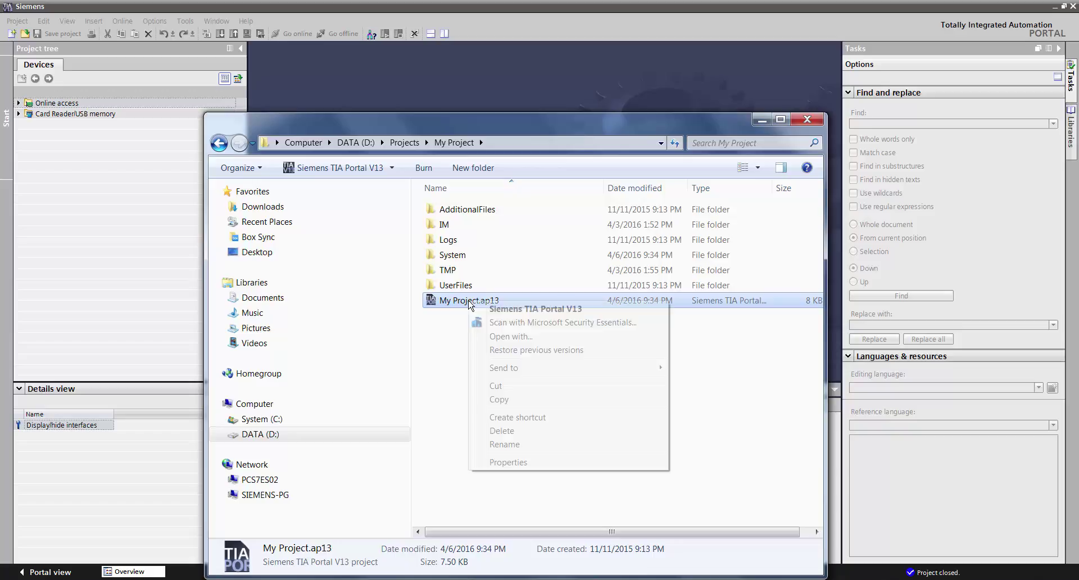
click(497, 386)
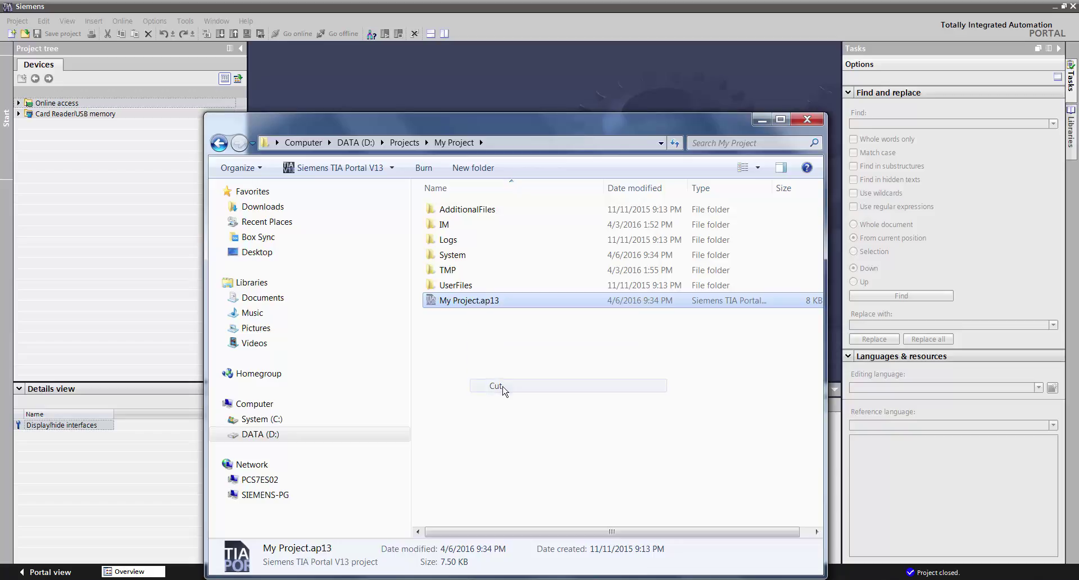
click(404, 142)
right_click(513, 484)
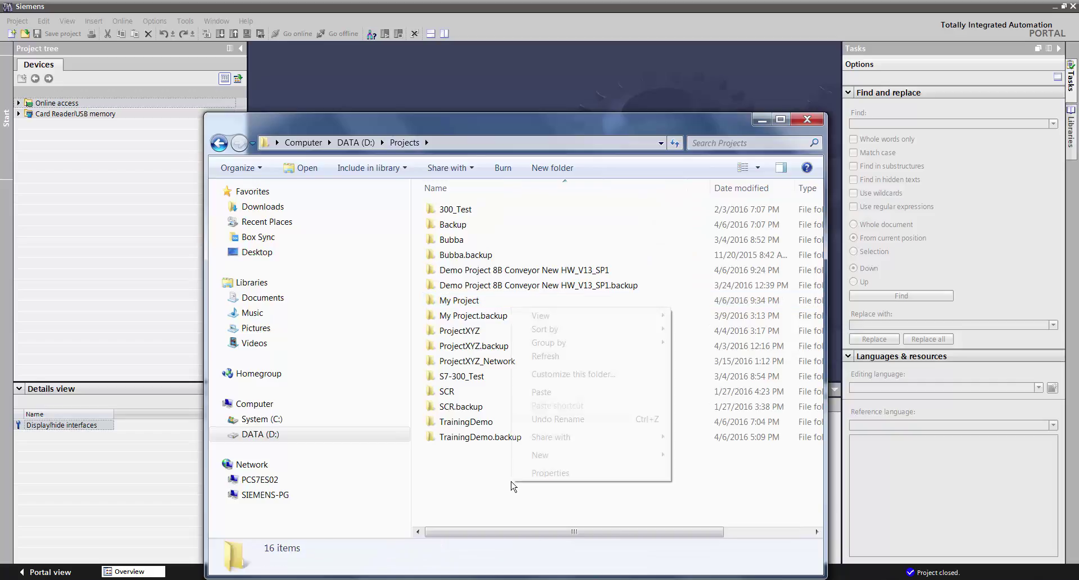
click(560, 392)
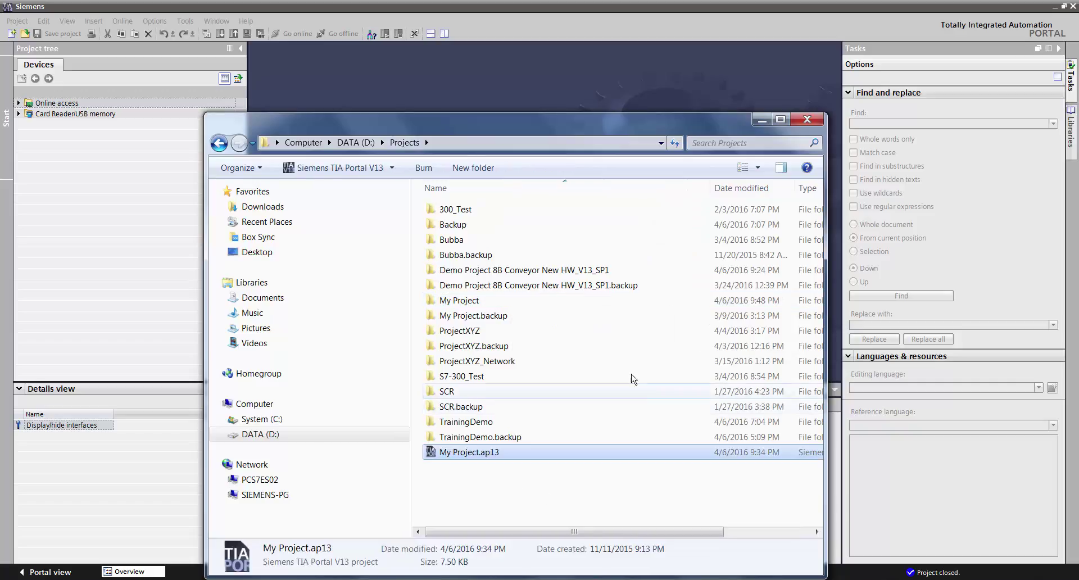
click(762, 120)
click(25, 34)
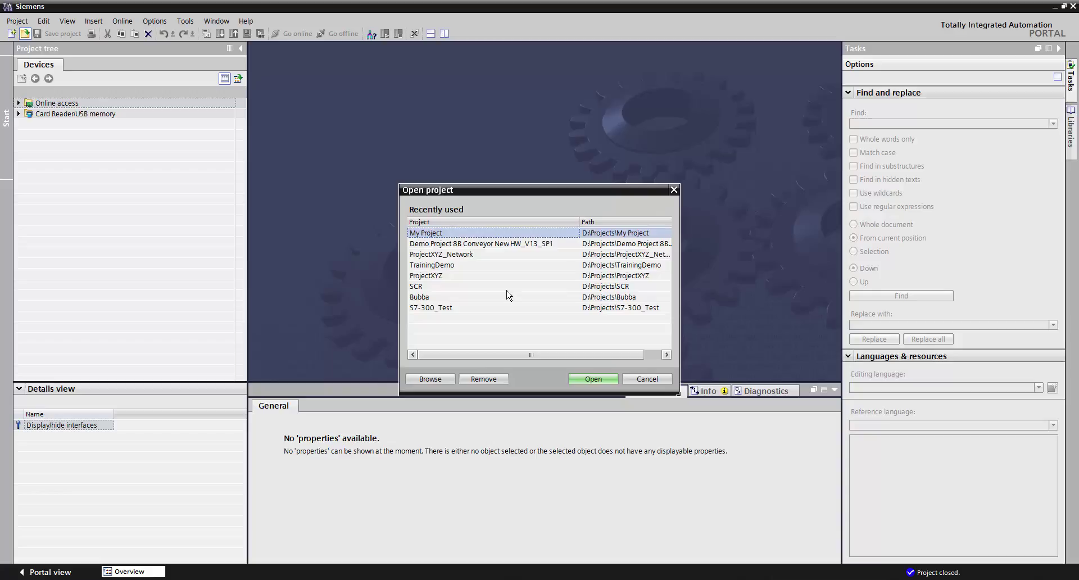
click(430, 380)
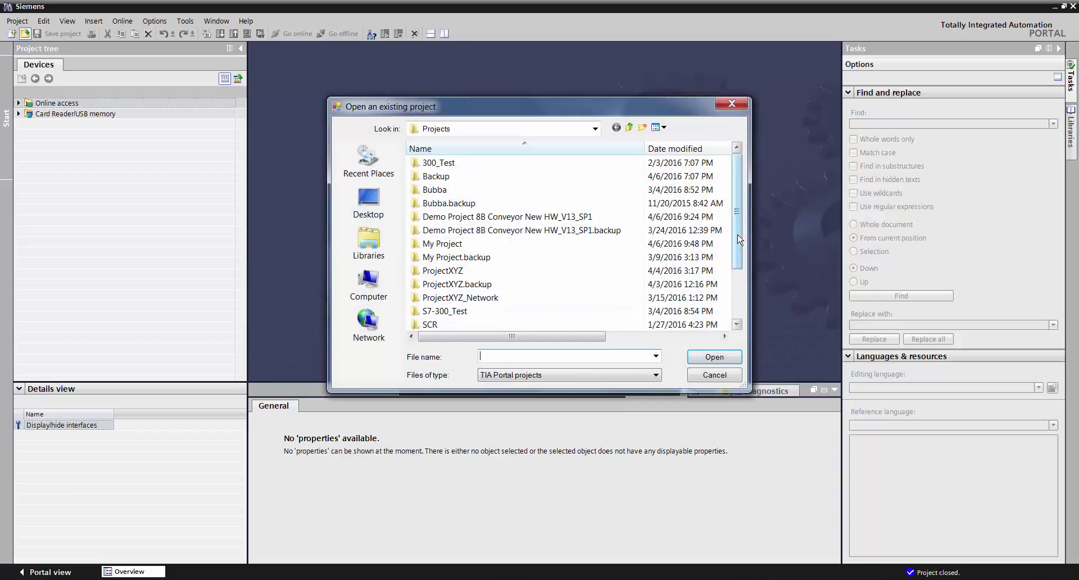
scroll(725, 316, down, 2)
double_click(477, 311)
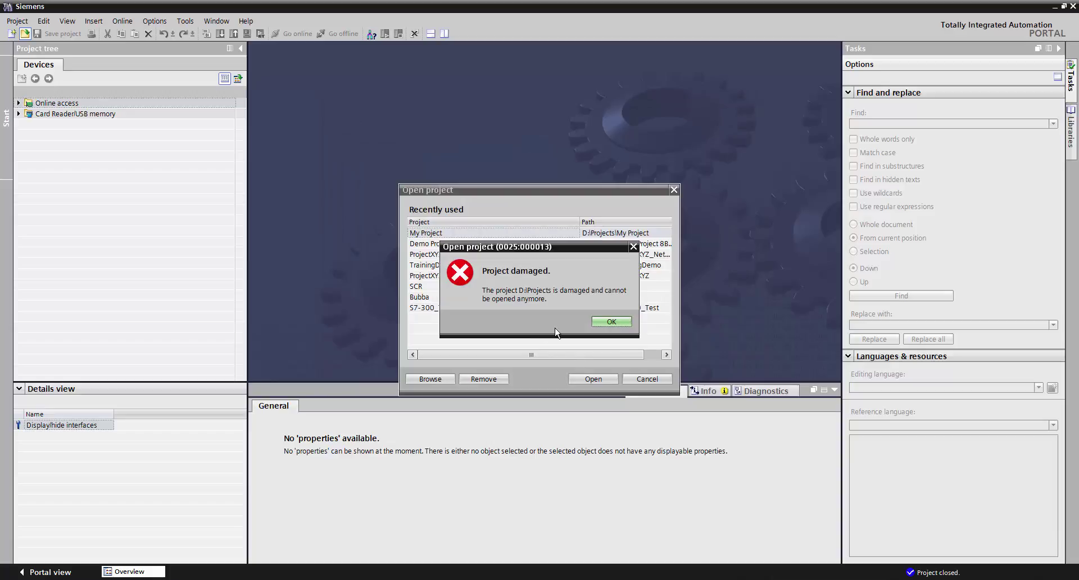
click(609, 322)
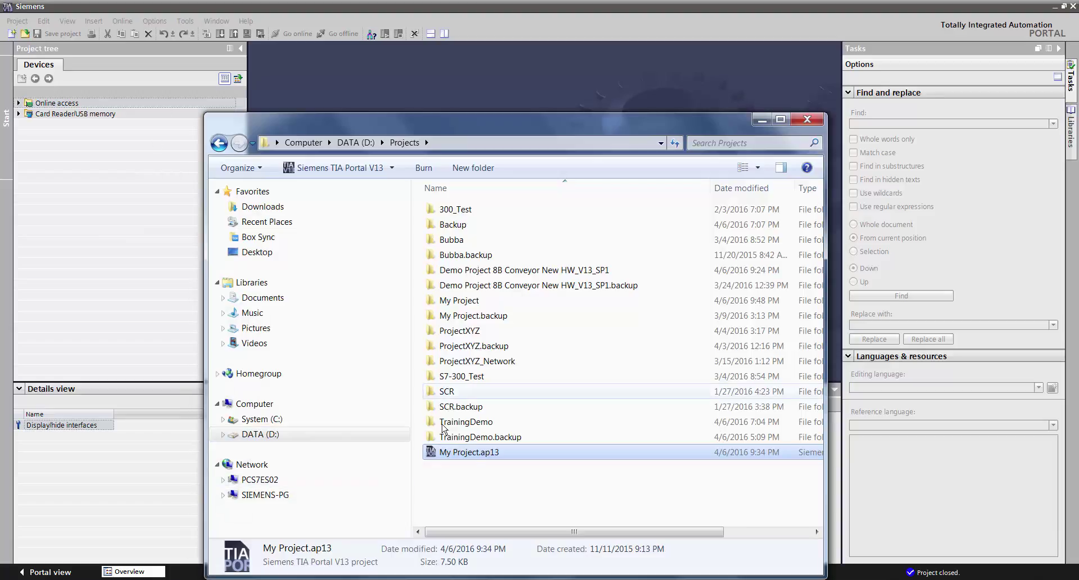
Step: Copy My Project.ap13 from D:\Projects and paste it into the My Project folder
right_click(481, 455)
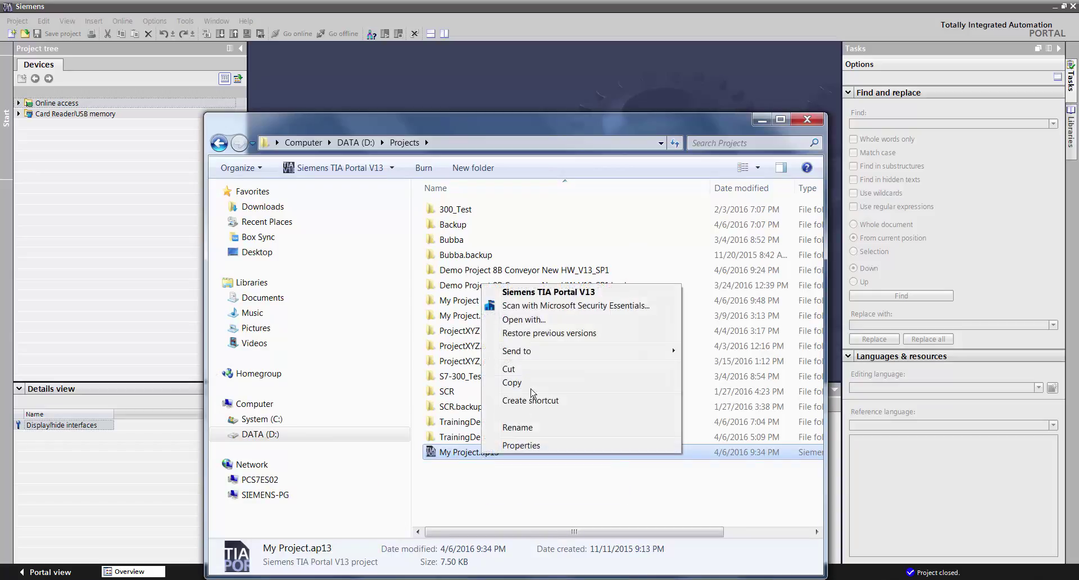
click(531, 383)
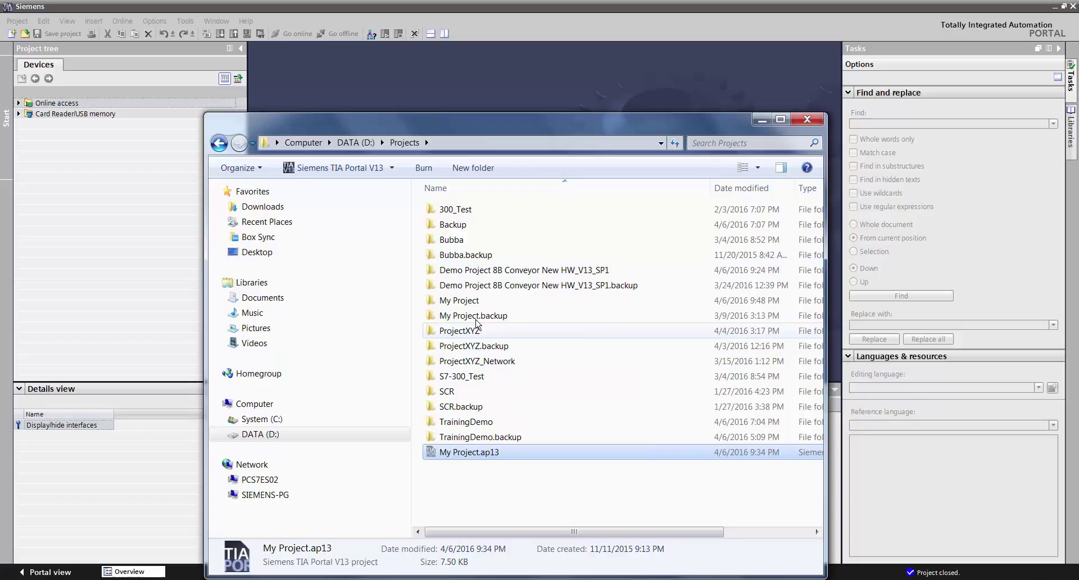
double_click(477, 302)
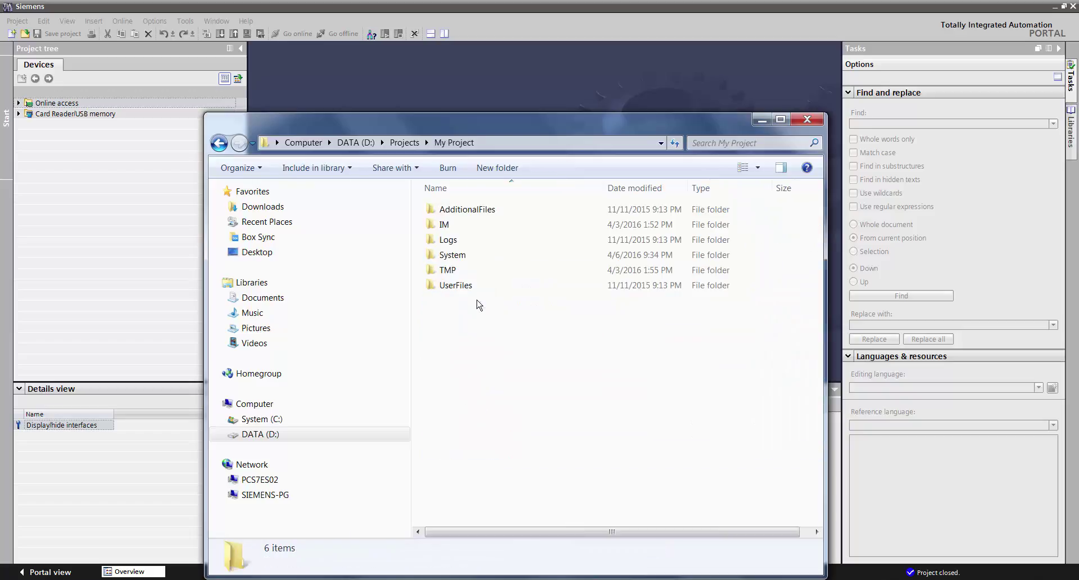
right_click(474, 329)
click(504, 415)
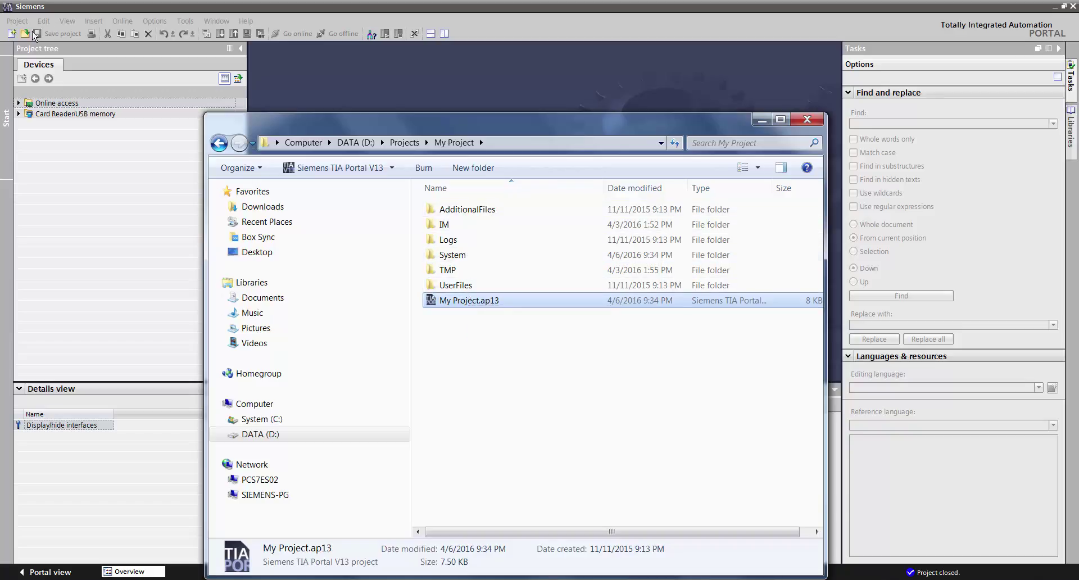
Step: Reopen My Project.ap13 by browsing to D:\Projects\My Project from Open project
click(43, 10)
click(25, 33)
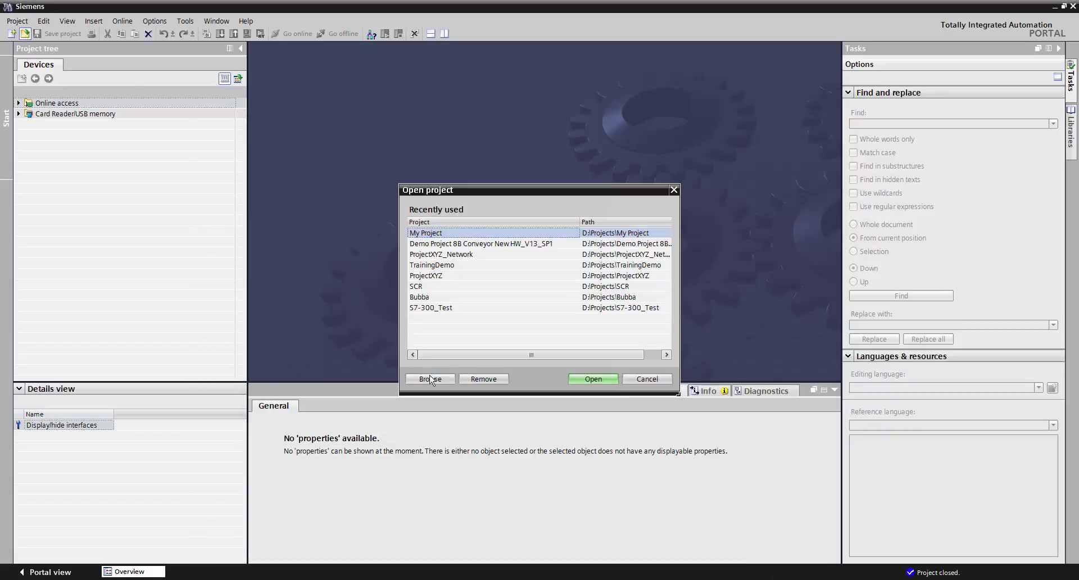
click(438, 380)
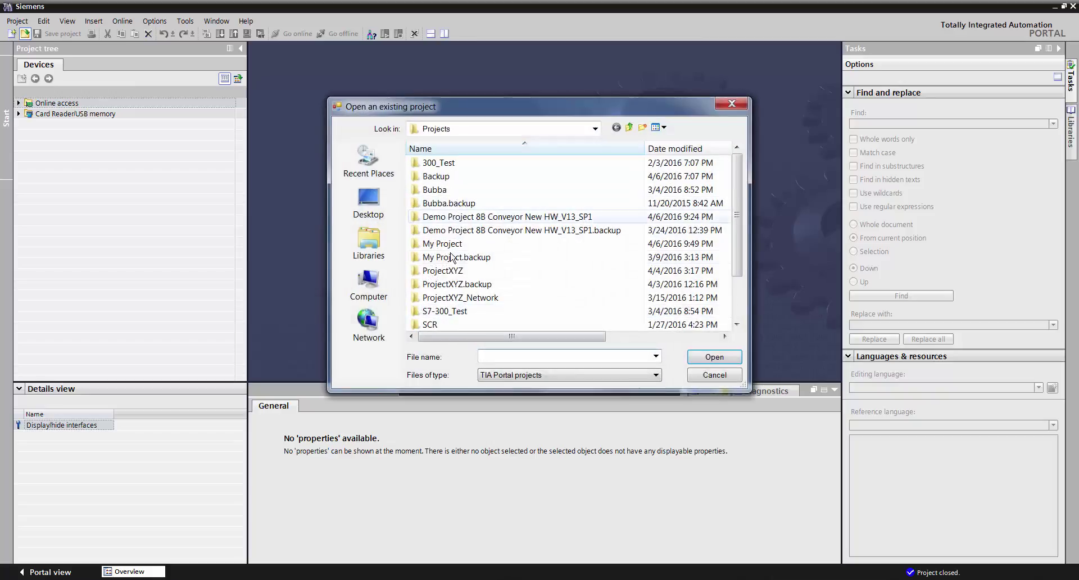
double_click(464, 246)
double_click(461, 247)
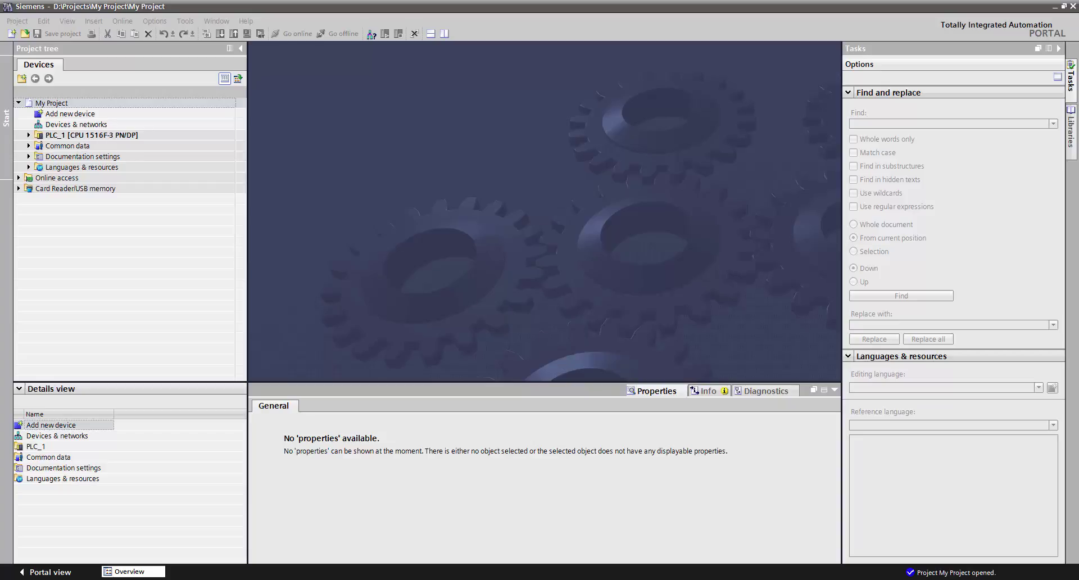
click(472, 322)
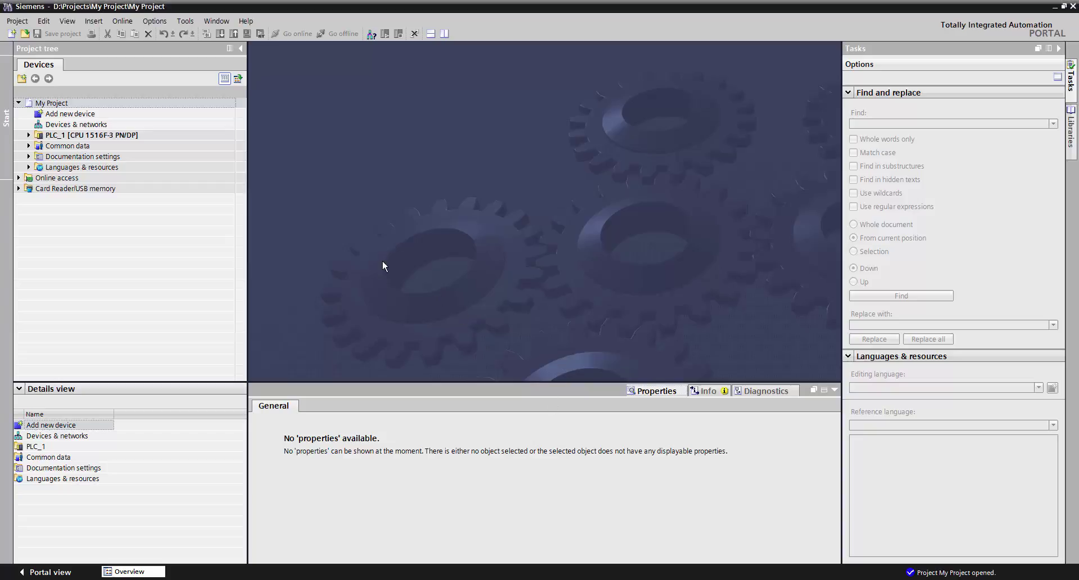
Step: Choose Project > Retrieve and confirm closing the current project
click(16, 20)
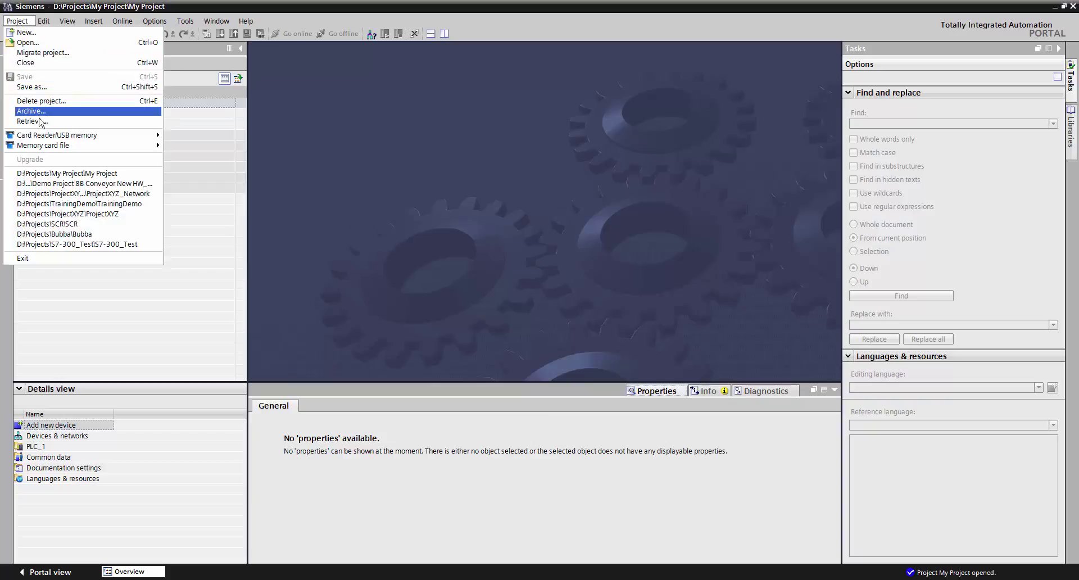
click(77, 120)
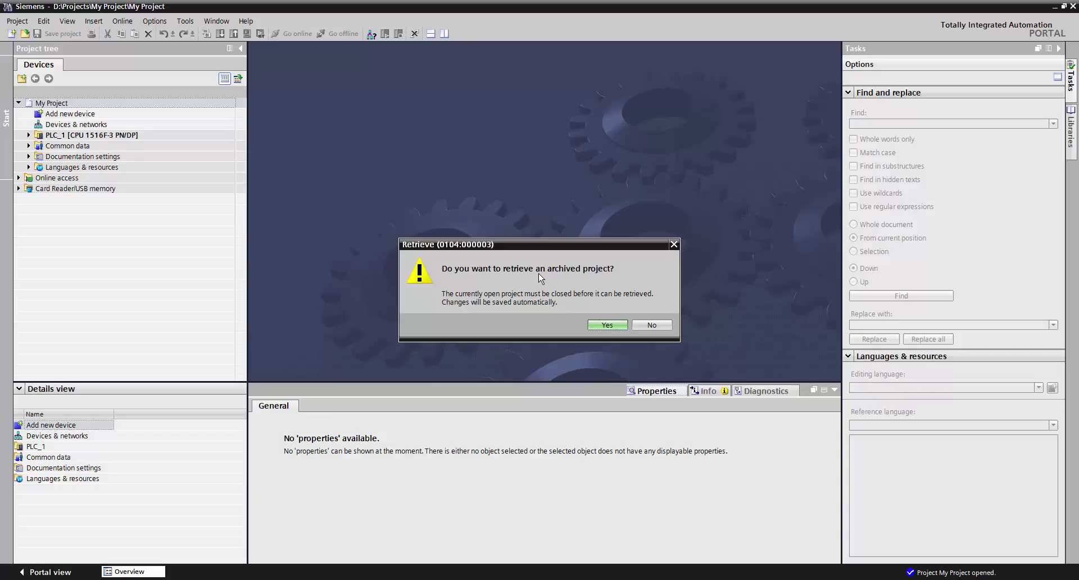
click(610, 329)
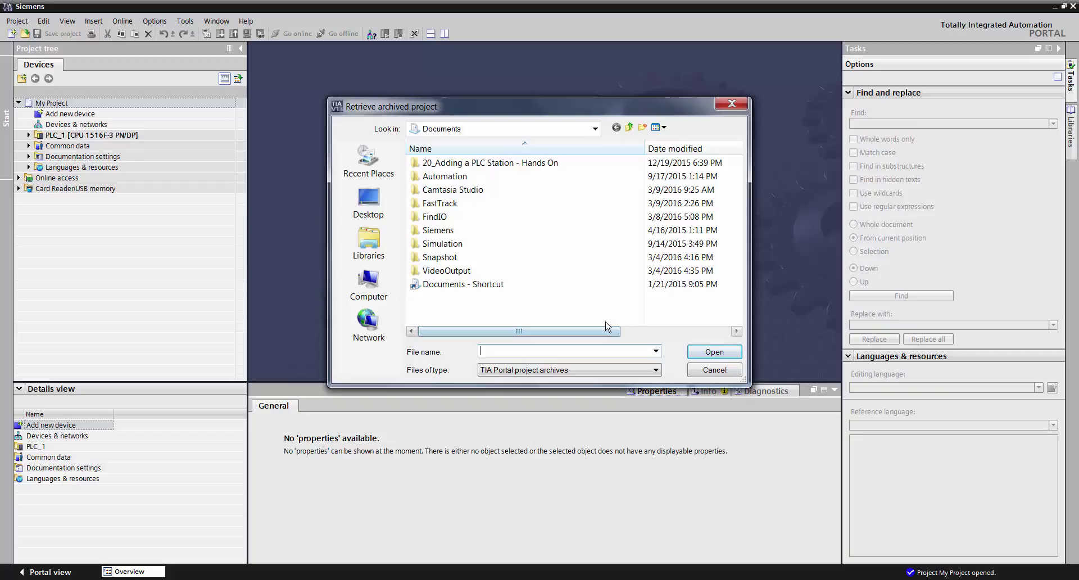
Step: Select ProjectXYZ.zap13 from Desktop\Projects\Archives as the archive to retrieve
click(384, 208)
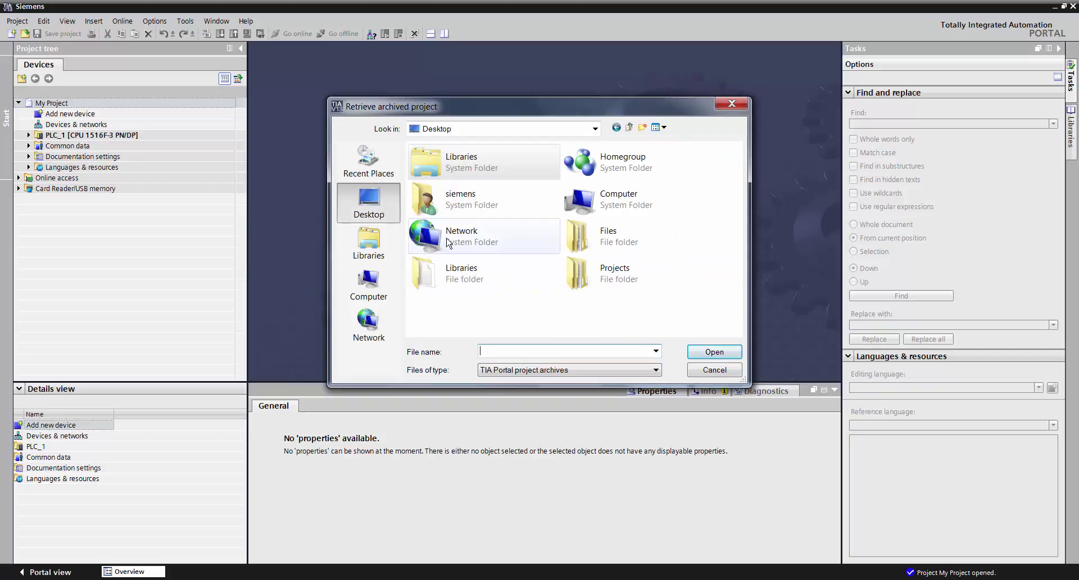
double_click(608, 275)
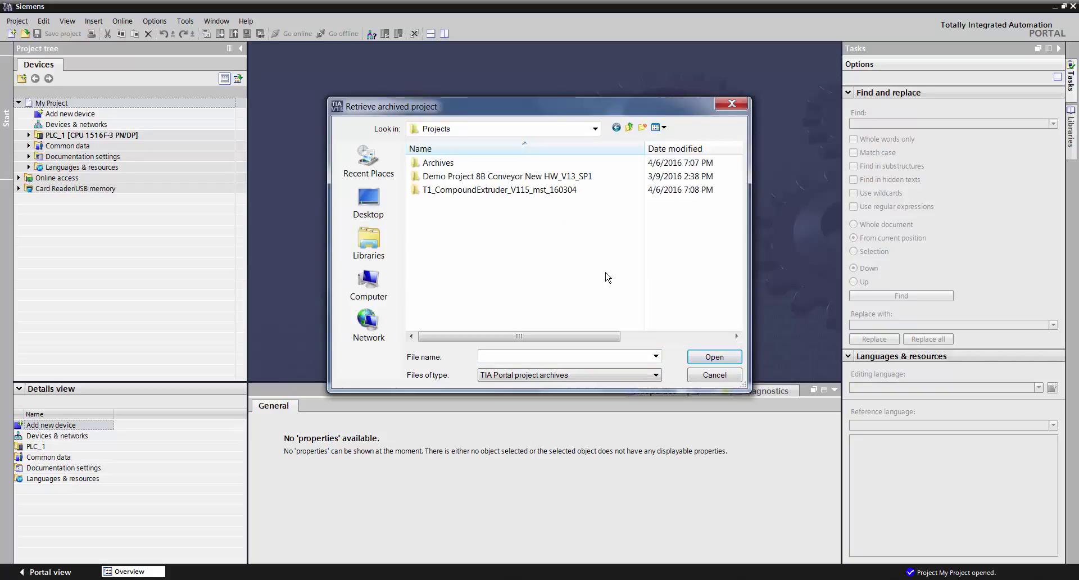
double_click(466, 163)
click(478, 181)
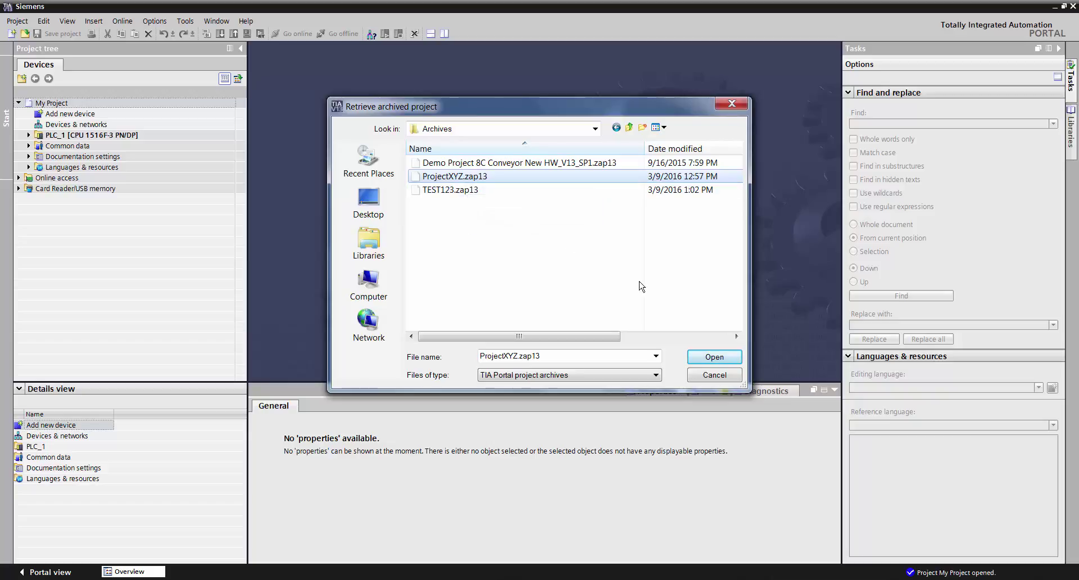
click(715, 360)
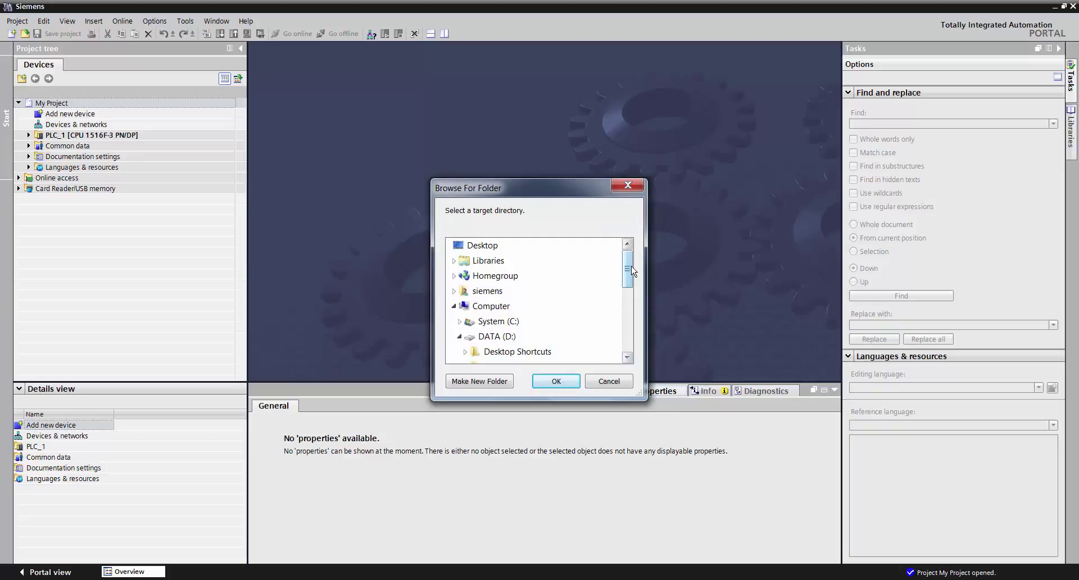
Step: Pick DATA (D:) > Projects as the target directory for retrieving ProjectXYZ
scroll(494, 315, down, 2)
click(487, 322)
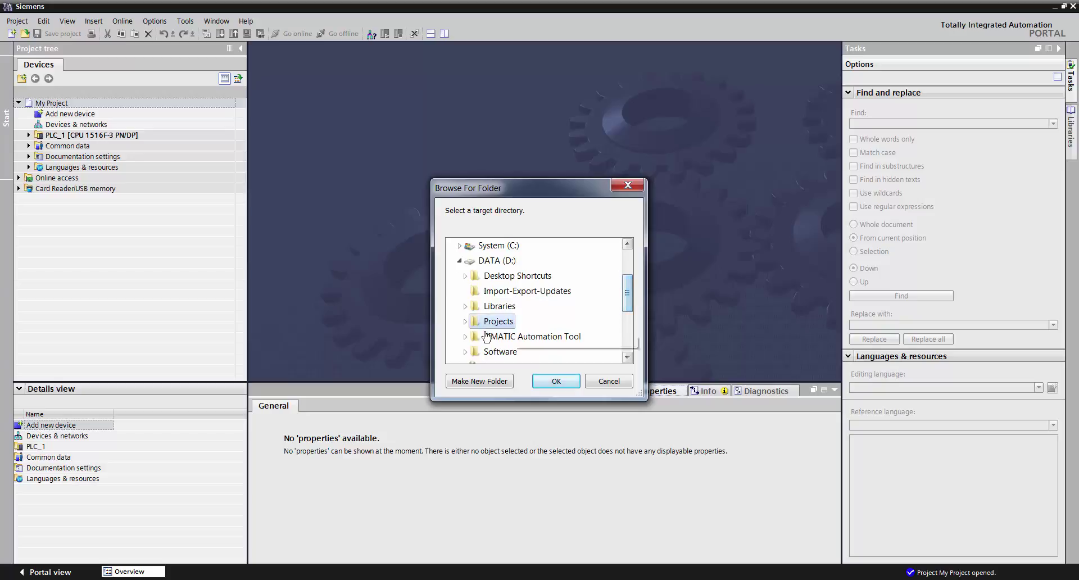
click(465, 321)
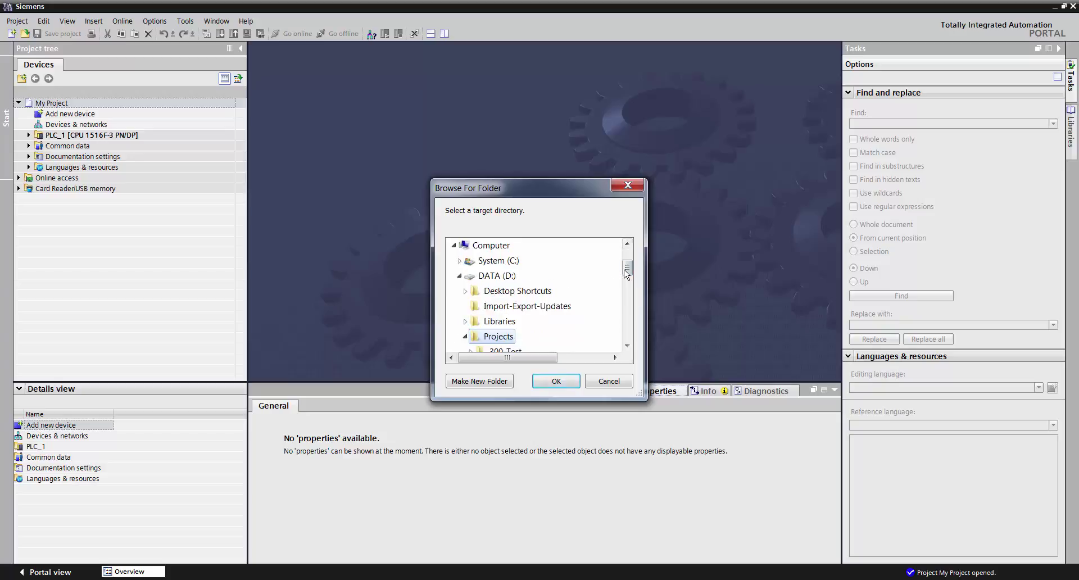
drag(627, 274, 630, 298)
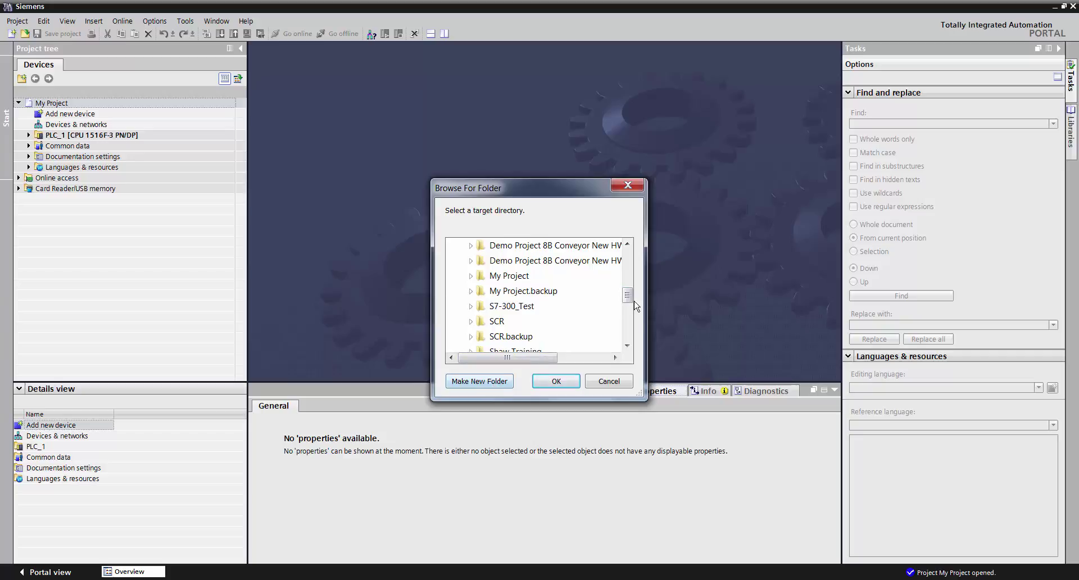
drag(629, 304, 628, 279)
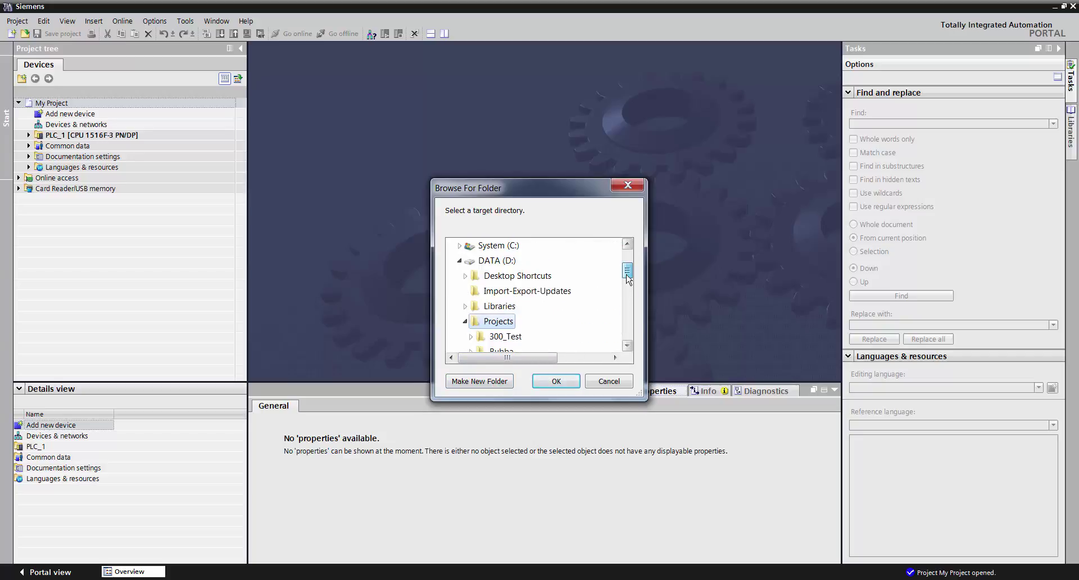
click(556, 382)
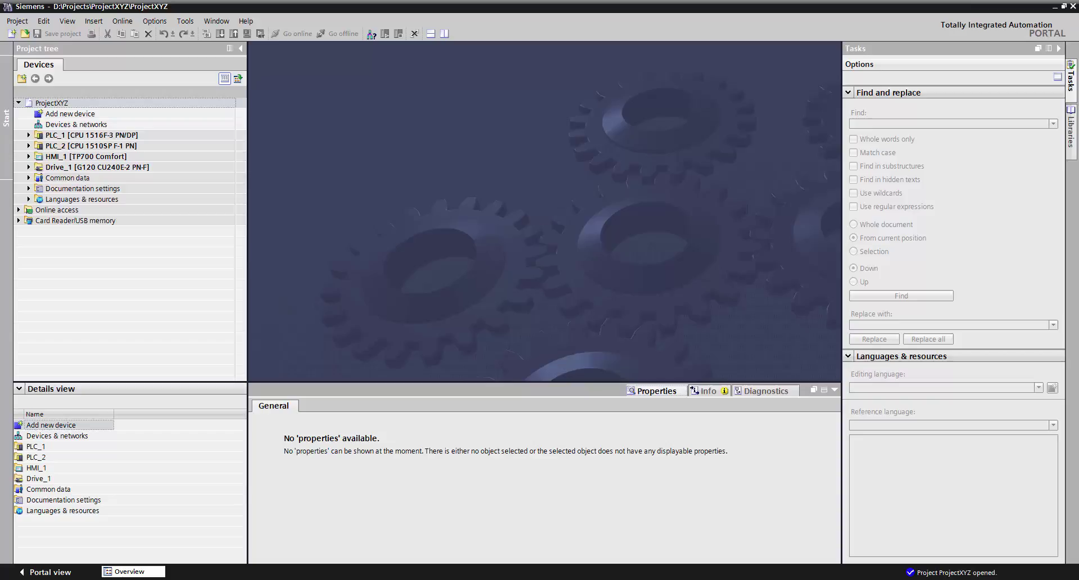
Step: Save the retrieved ProjectXYZ and open Main [OB1] under PLC_1 > Program blocks
key(ctrl+s)
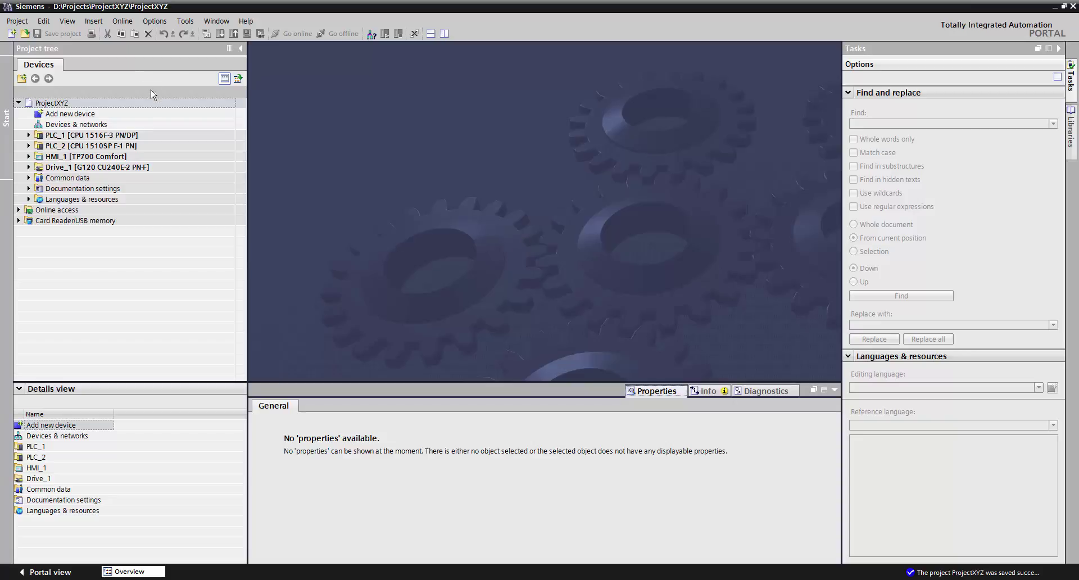
click(28, 135)
click(39, 178)
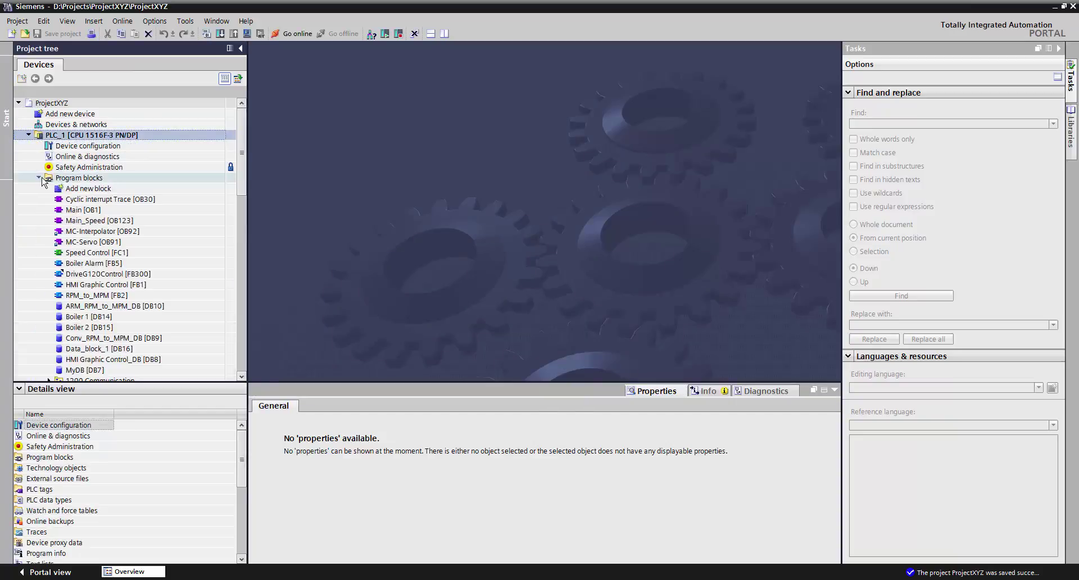
double_click(82, 210)
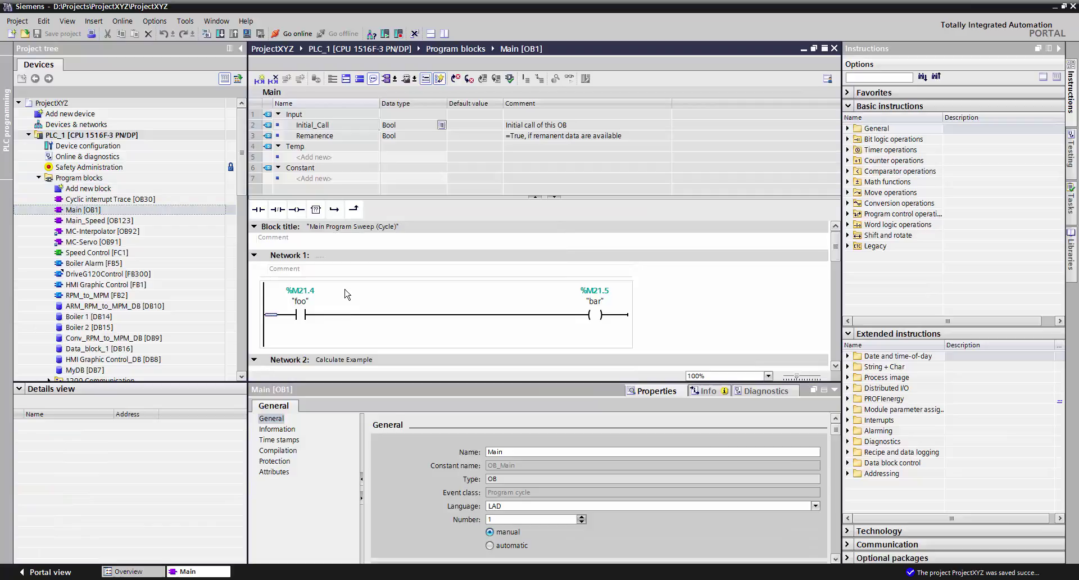
Step: Make Network 1's "foo" contact normally closed and save the project
click(317, 318)
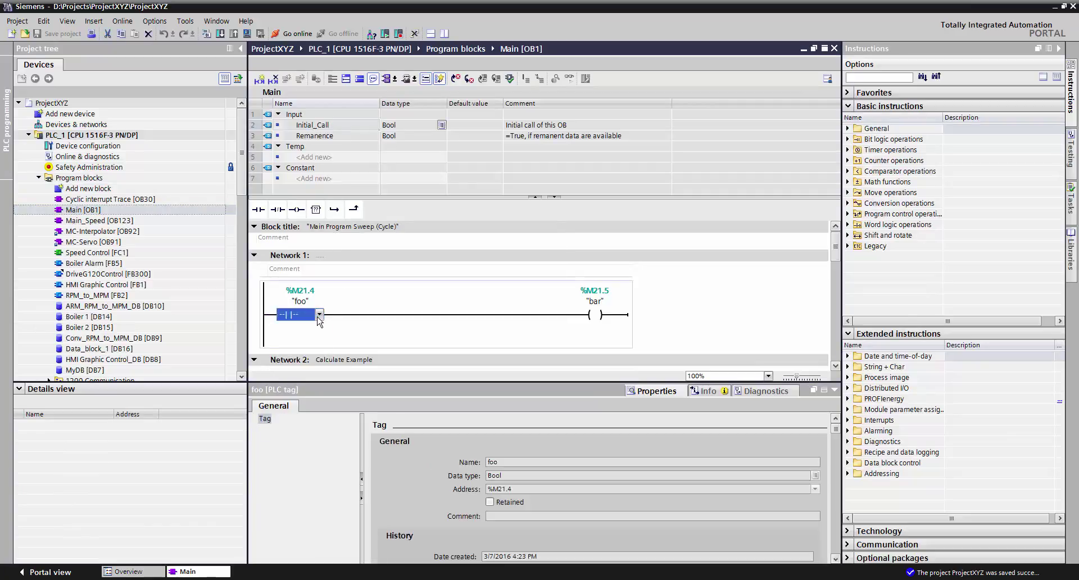
click(320, 315)
click(306, 337)
click(356, 315)
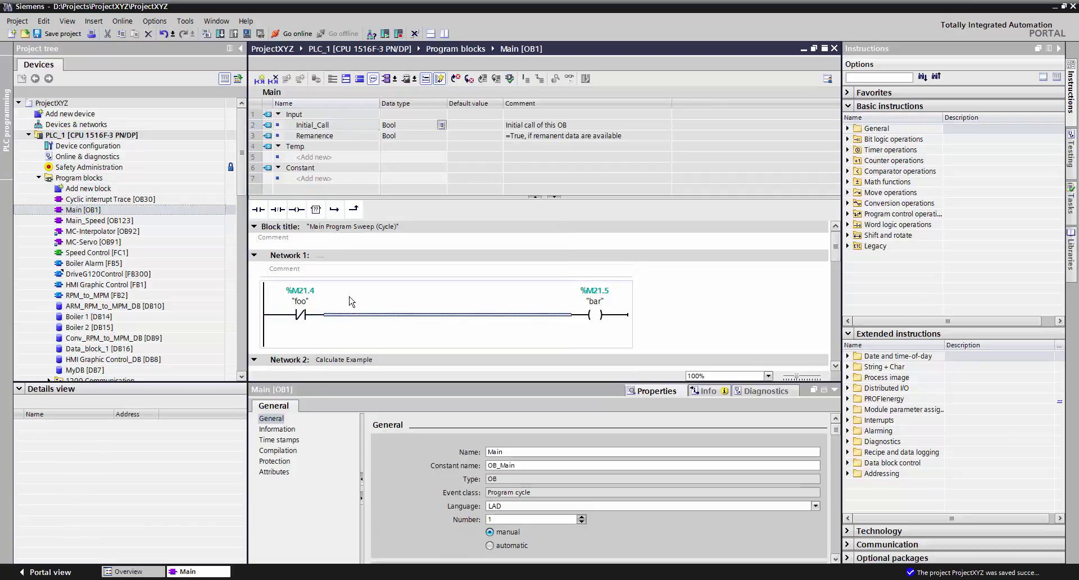
click(74, 36)
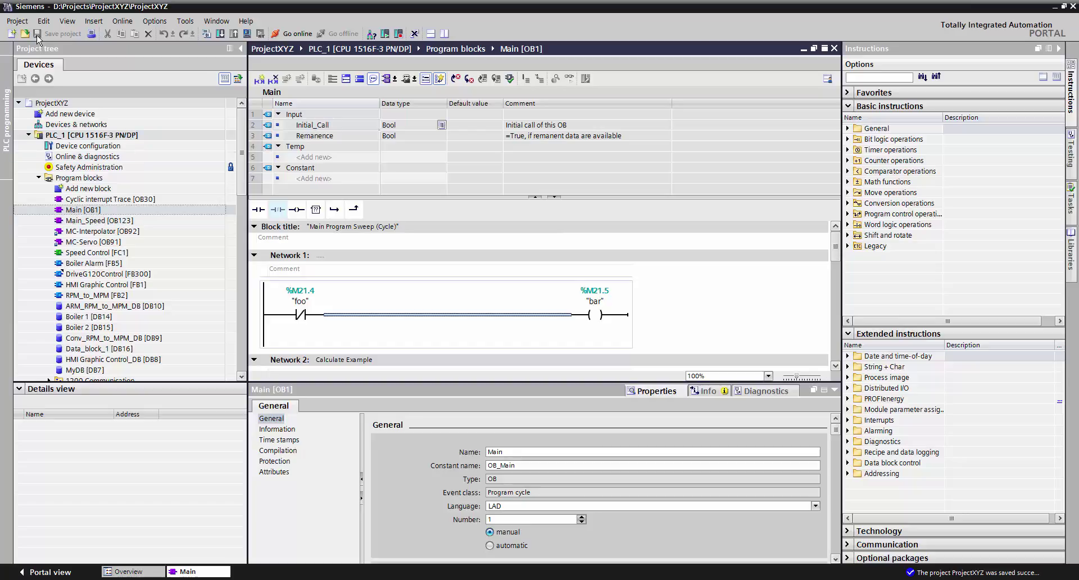
Step: Archive ProjectXYZ from the Project menu as a ProjectXYZ archive file on the Desktop
click(19, 21)
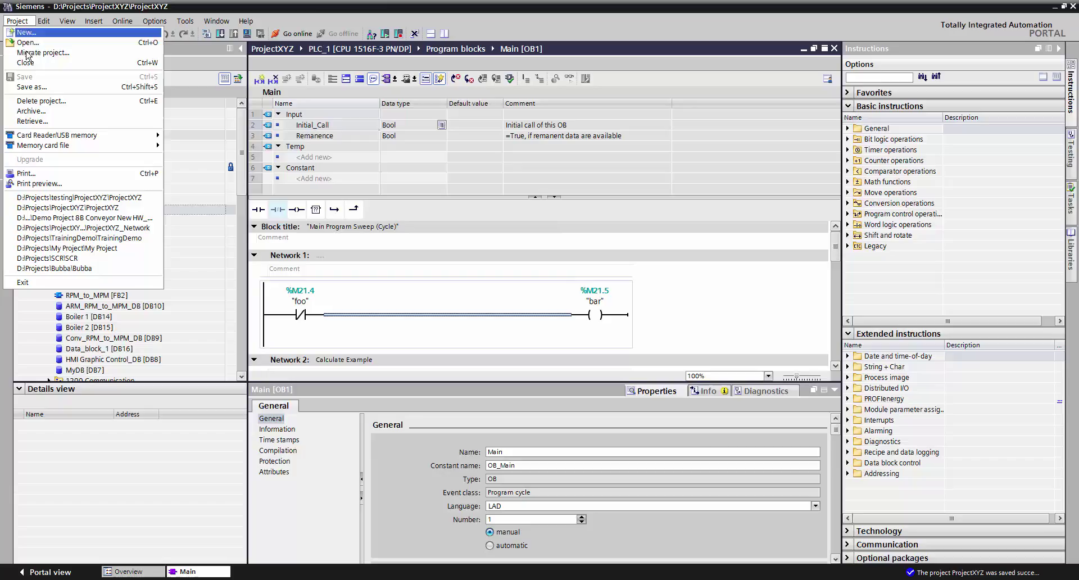
click(41, 112)
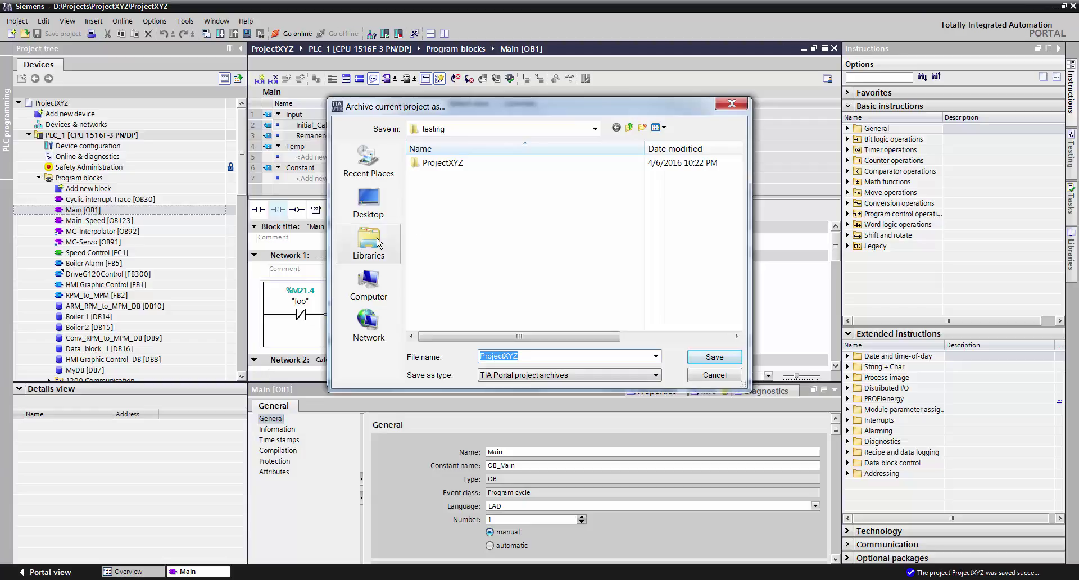
click(374, 204)
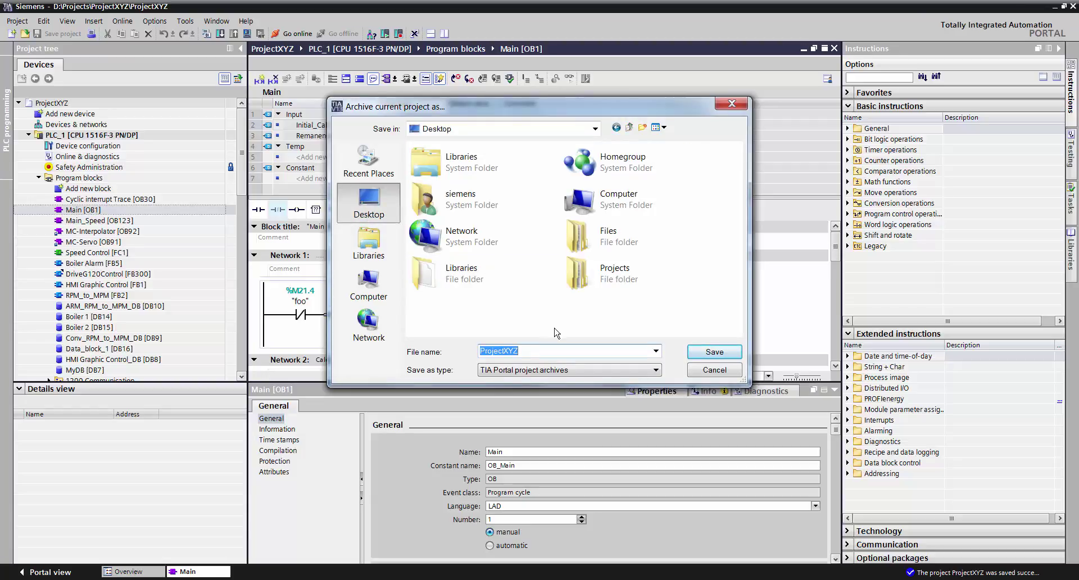
click(715, 352)
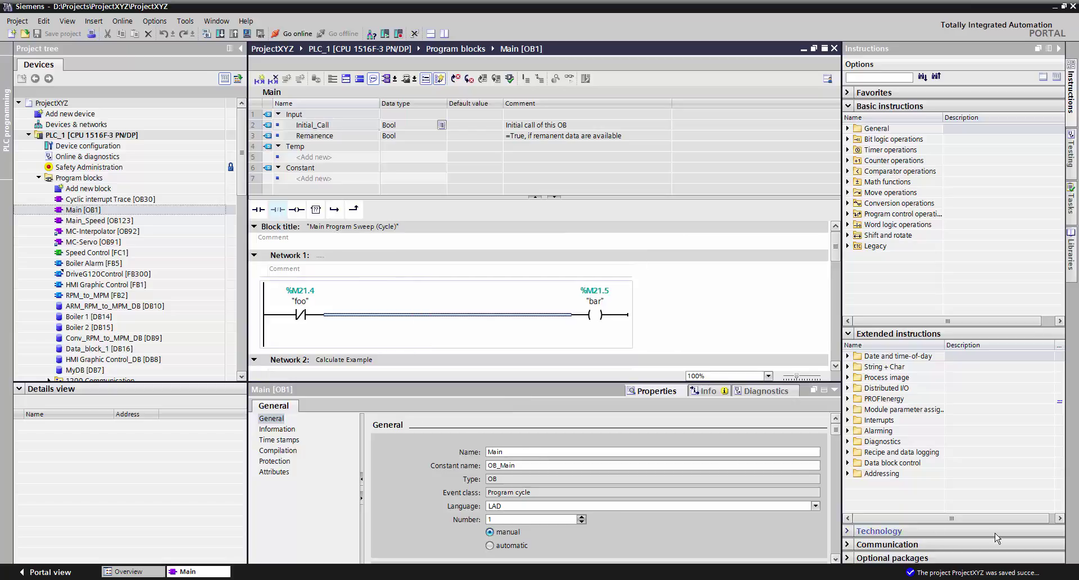
Step: Show the desktop and select the new ProjectXYZ.zap13 archive to confirm it exists
click(1075, 576)
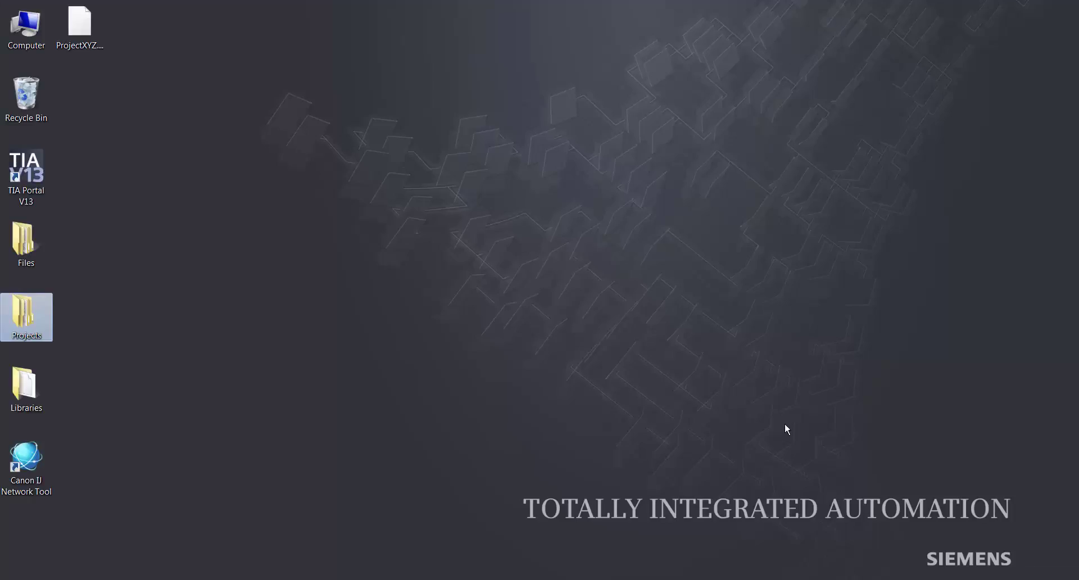
click(79, 25)
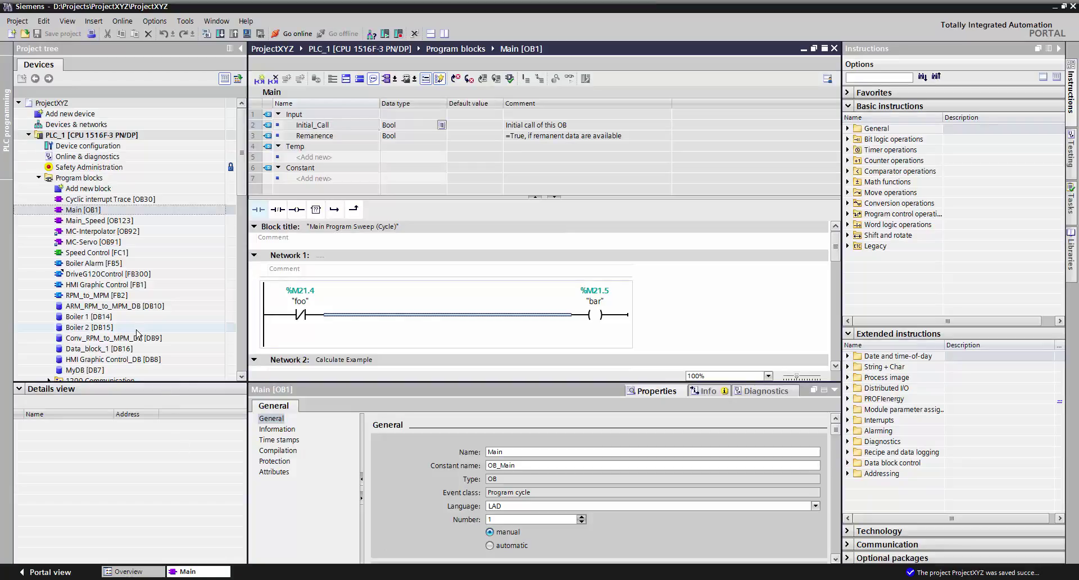
Step: Save the project as ProjectXYZ_V2 in D:\Projects by appending _V2 to the name
click(17, 22)
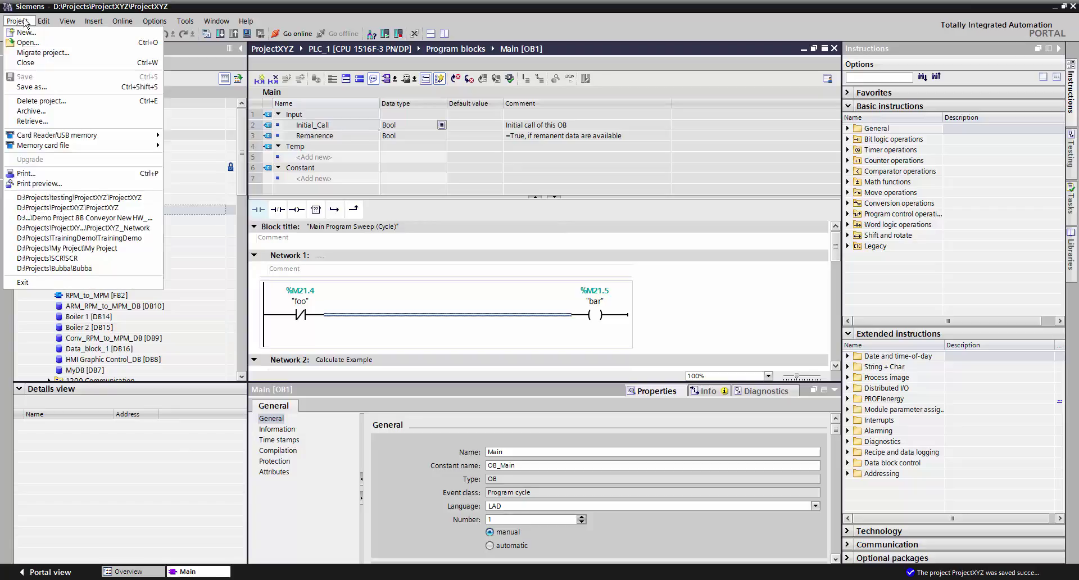
click(62, 89)
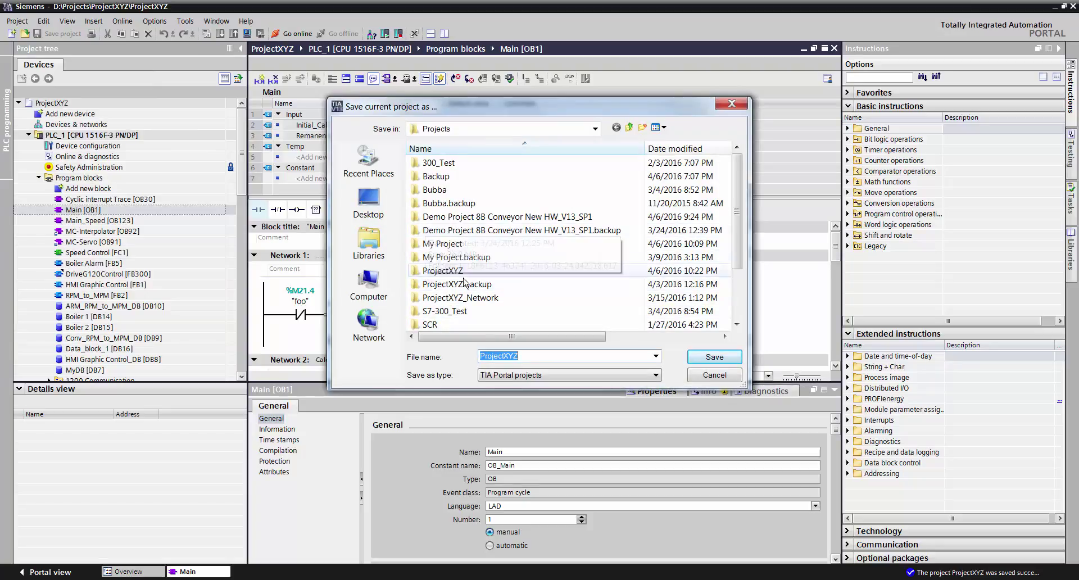
click(531, 355)
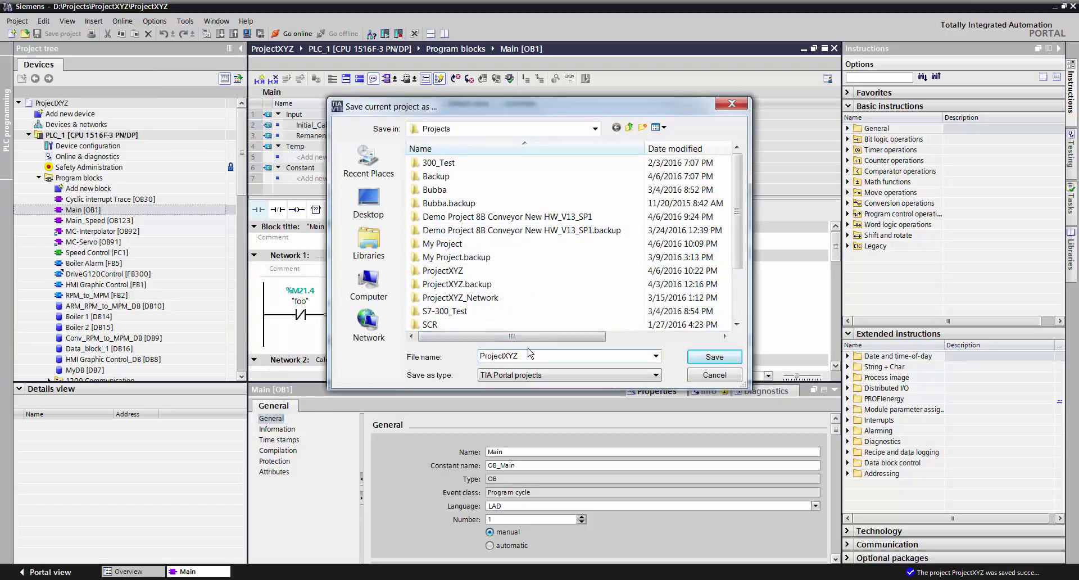
text(_V2)
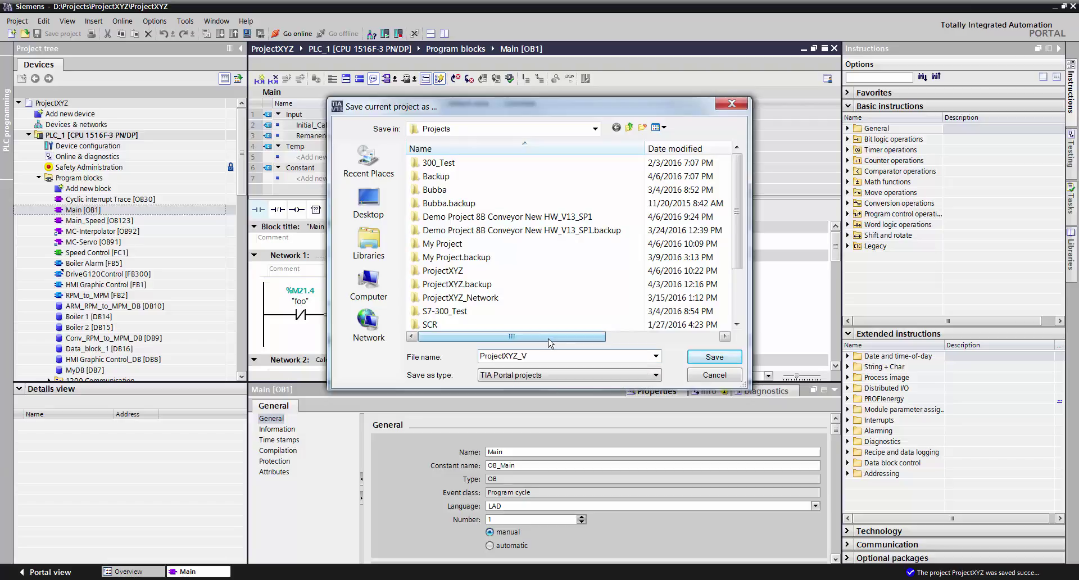
click(714, 357)
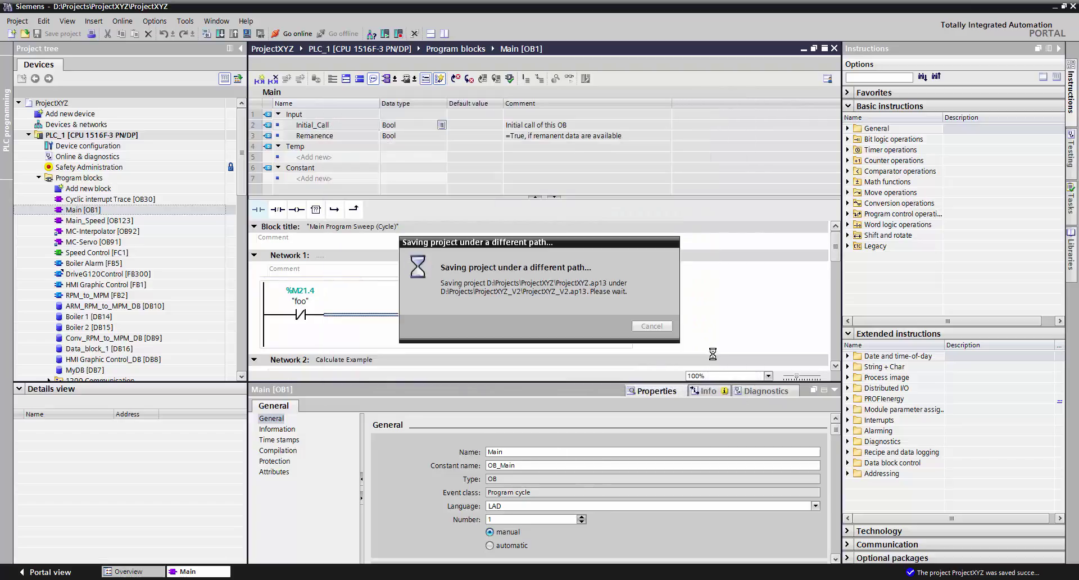